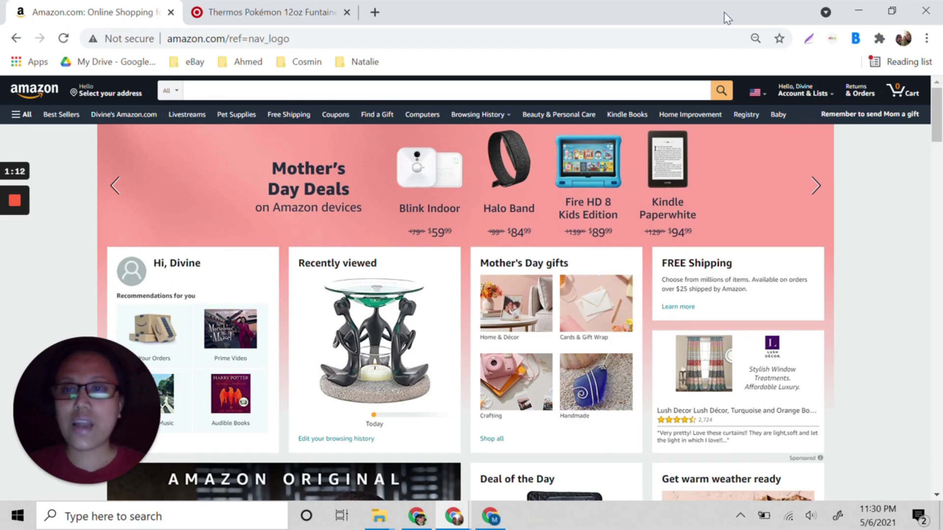
Bring up the Target page for the Thermos Pokémon water bottle and reduce the page zoom to 80%.
left_click(265, 9)
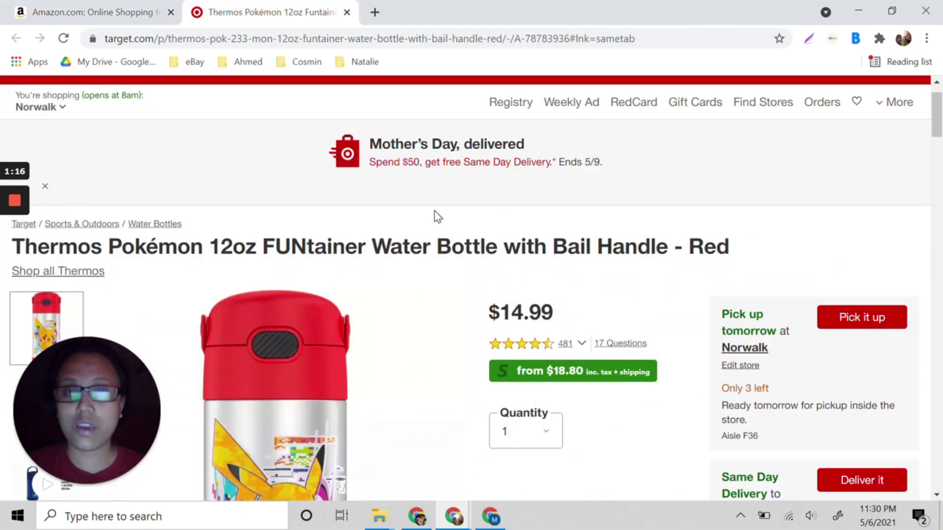
scroll(434, 210, "down", 2)
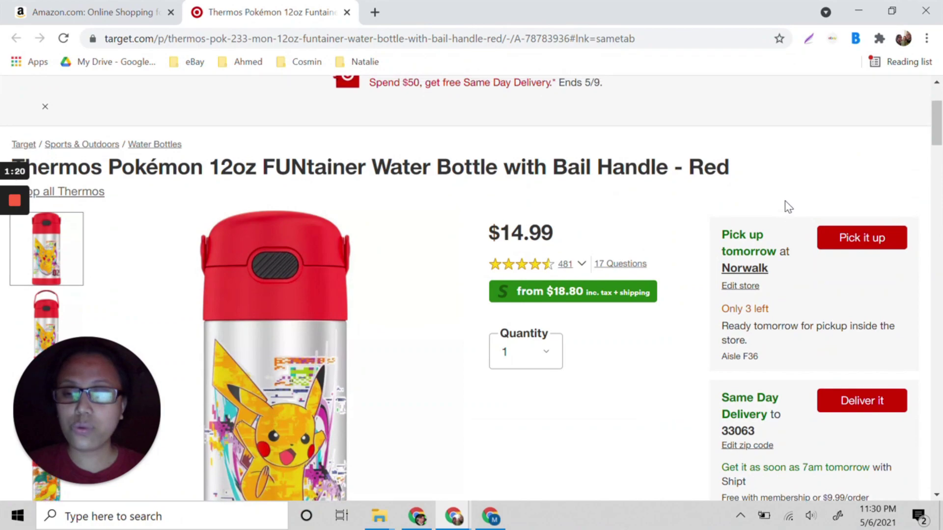
left_click(927, 39)
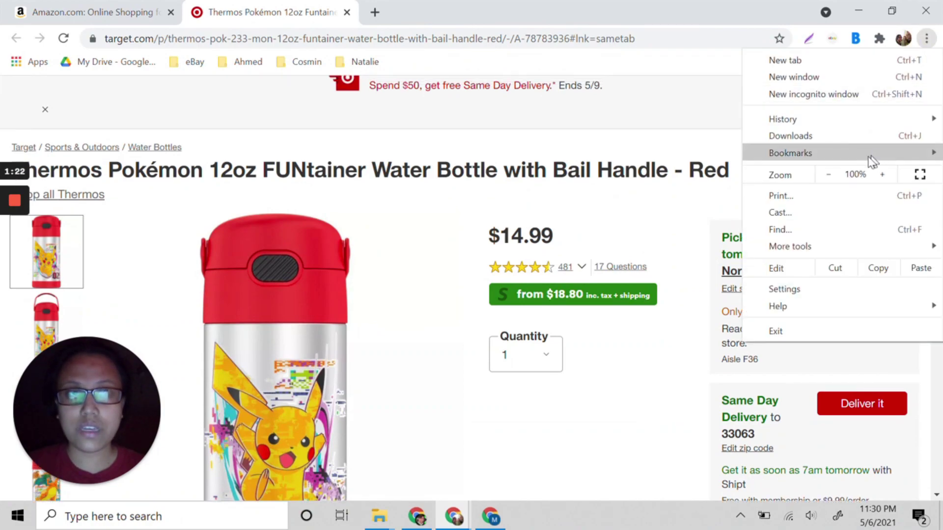
left_click(830, 175)
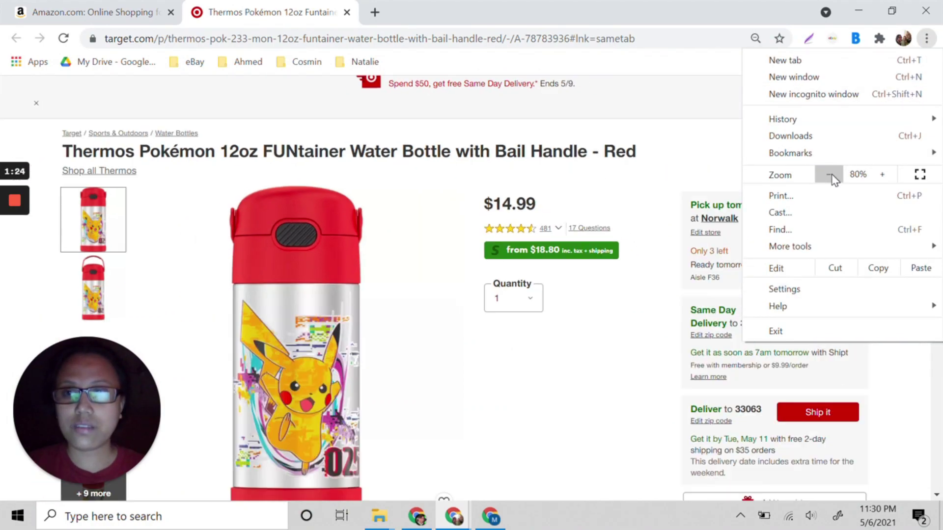
left_click(687, 152)
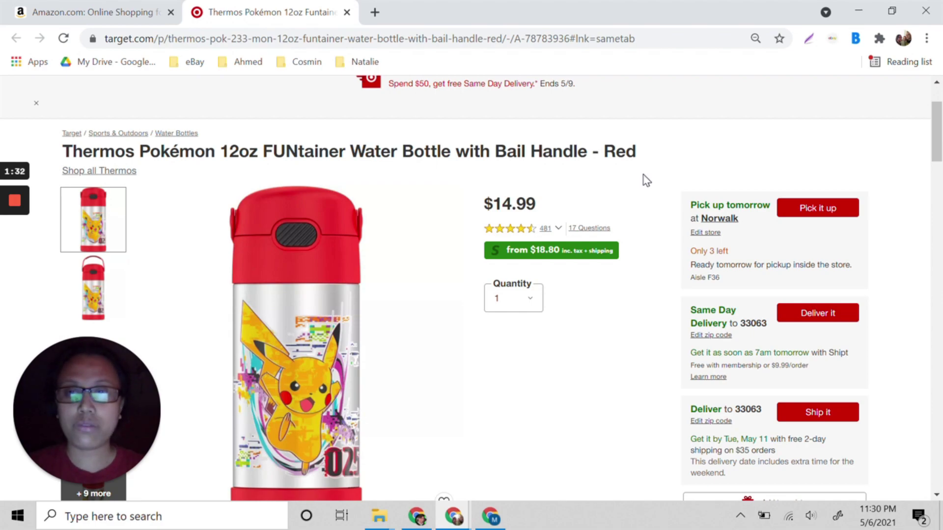
Copy the full product title from the Target page and search Amazon for it.
left_click_drag(60, 151, 649, 154)
key("ctrl+c")
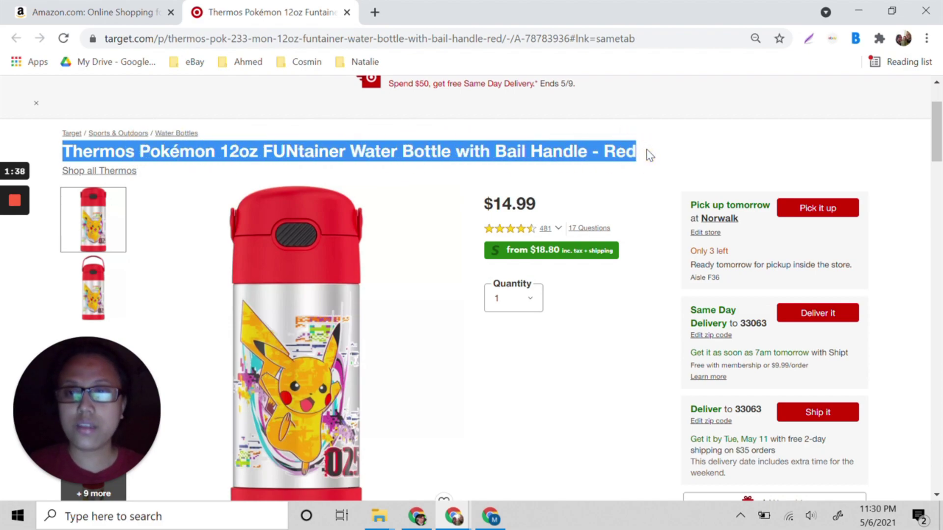
left_click(143, 10)
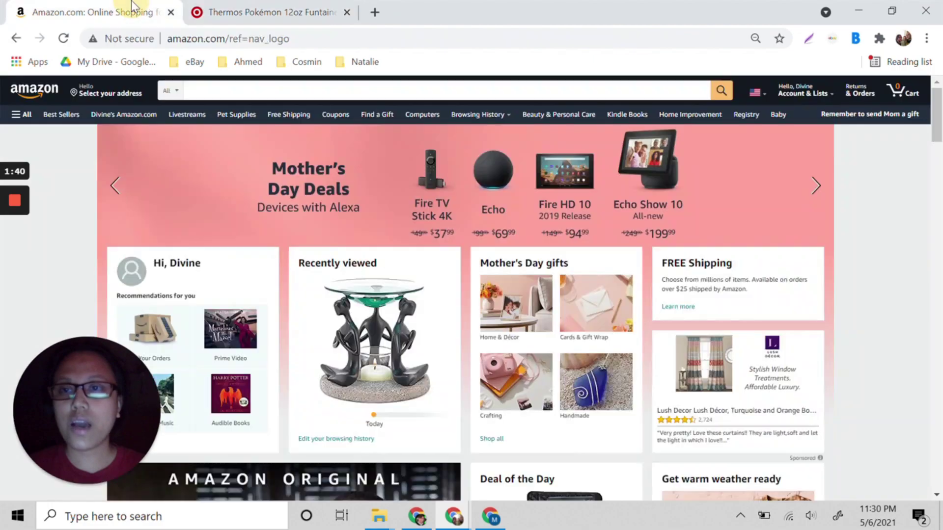
left_click(232, 86)
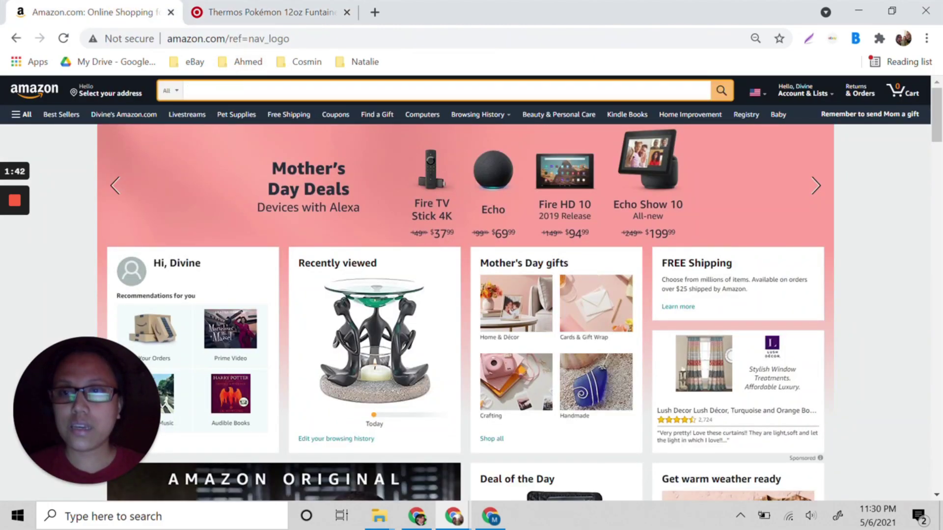
key("ctrl+v")
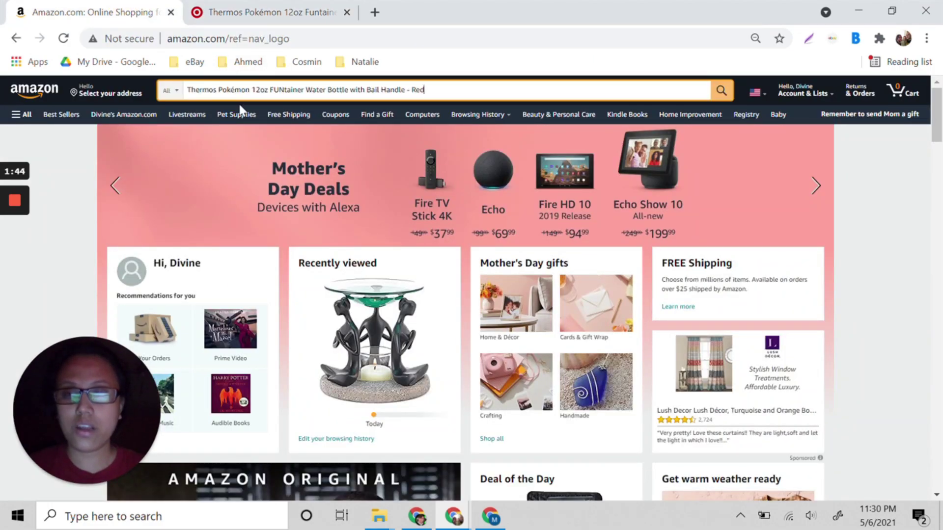
key("Return")
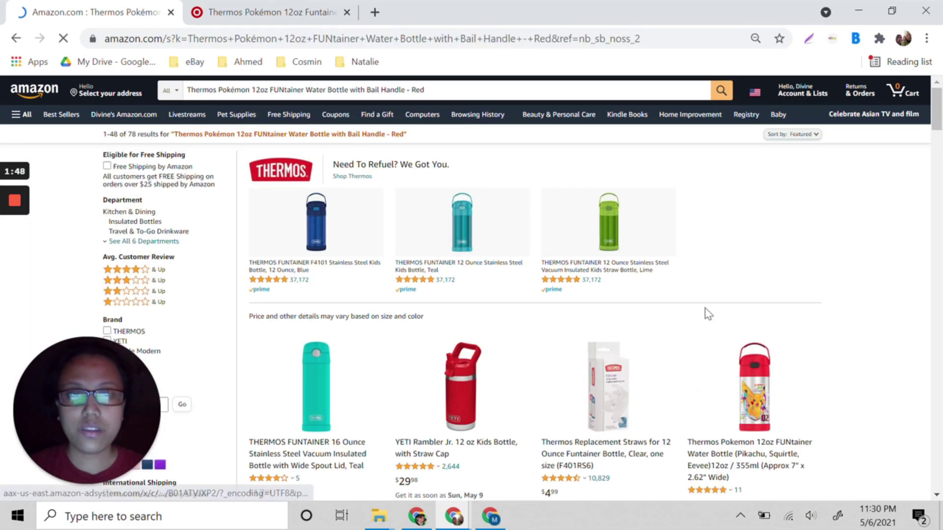
Compare the Amazon results with the Target item and open the matching Thermos Pokemon 12oz FUNtainer Water Bottle listing.
scroll(705, 311, "down", 2)
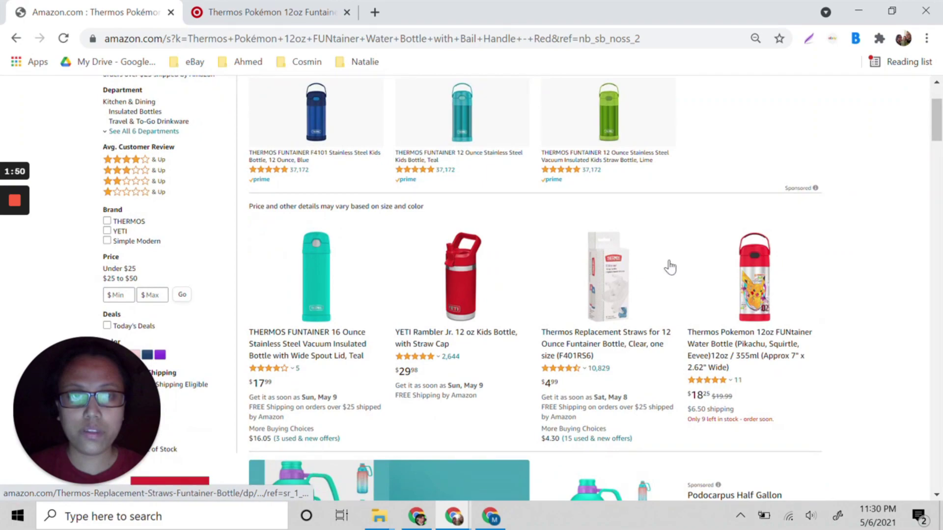
left_click(205, 7)
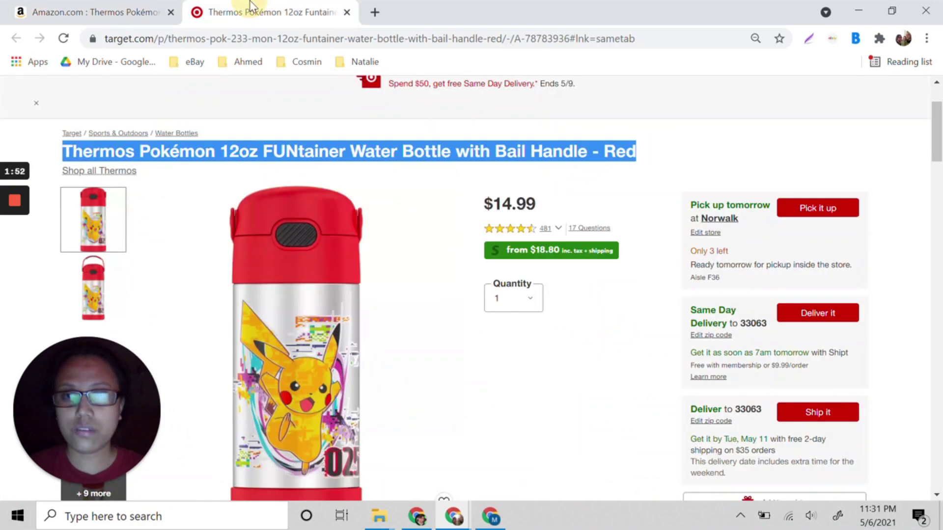
left_click(108, 6)
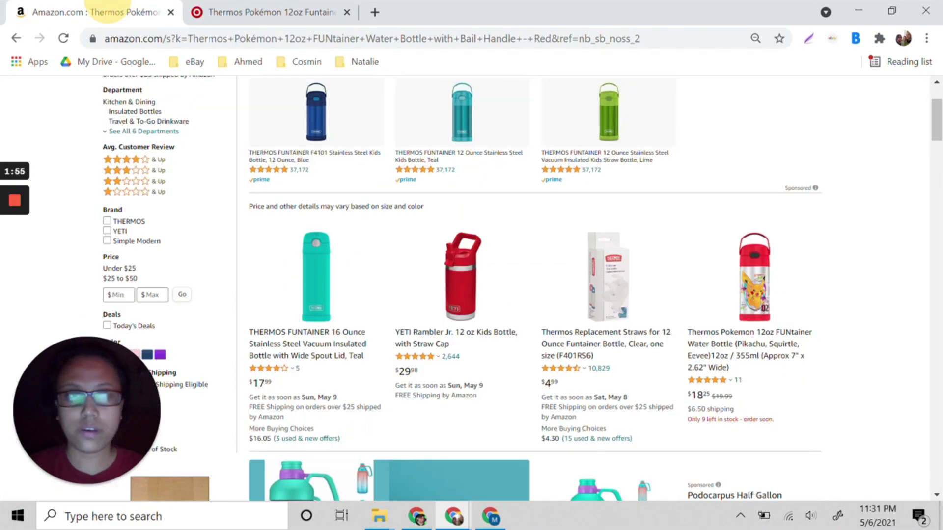
left_click(727, 350)
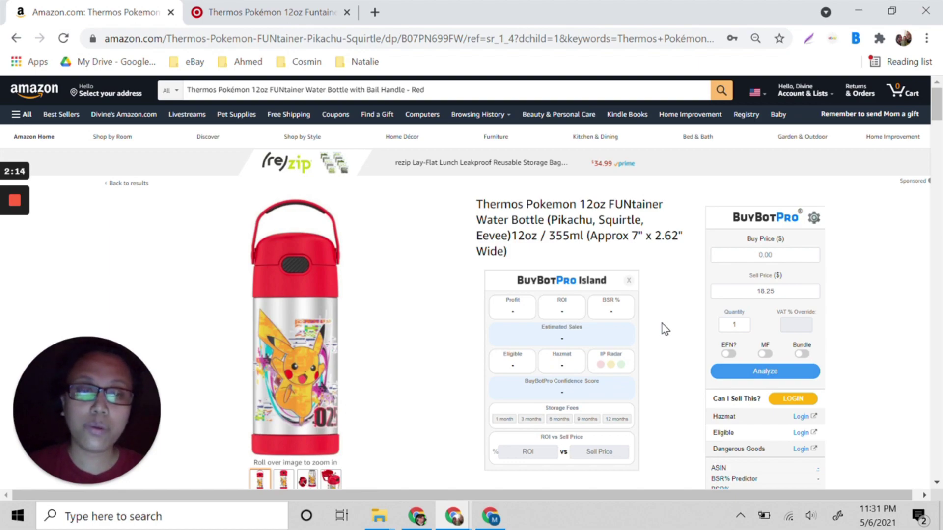
Go from the BuyBotPro sell-eligibility check to Amazon Seller Central and log in to the seller account.
scroll(665, 329, "down", 2)
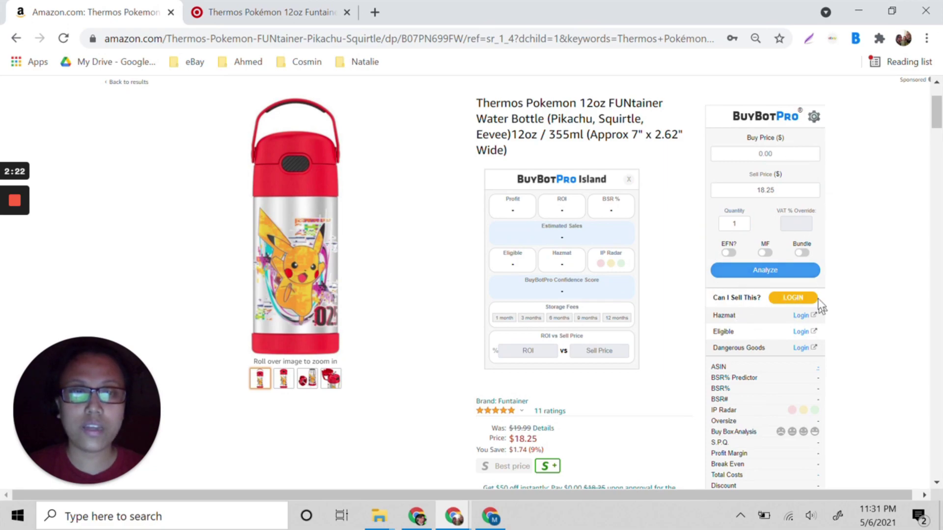
left_click(795, 298)
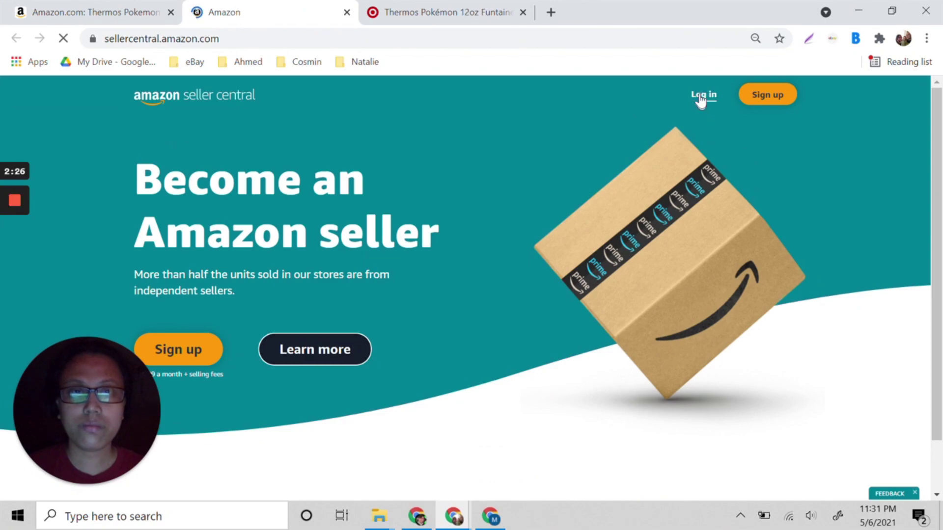
left_click(702, 96)
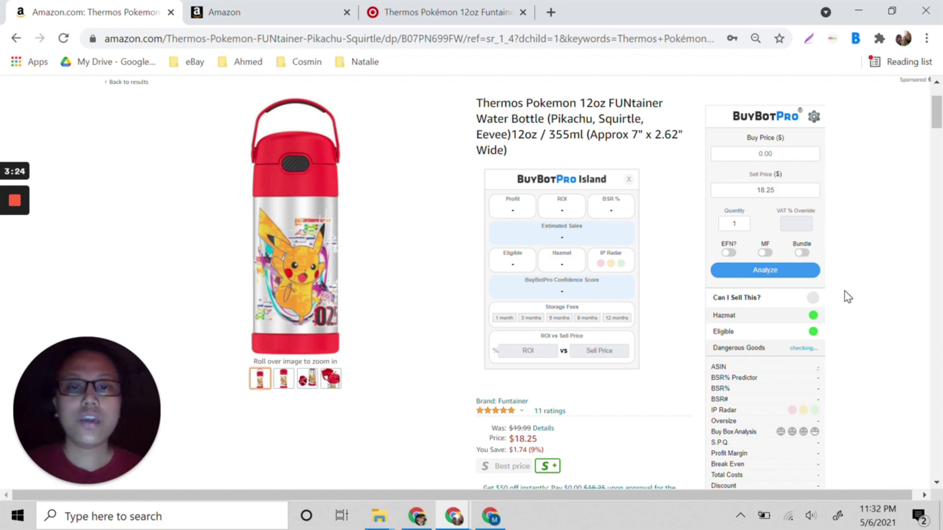
Check the bottle's price on the Target page, place the Amazon listing's tab directly beside it, and return to the listing.
scroll(848, 296, "up", 1)
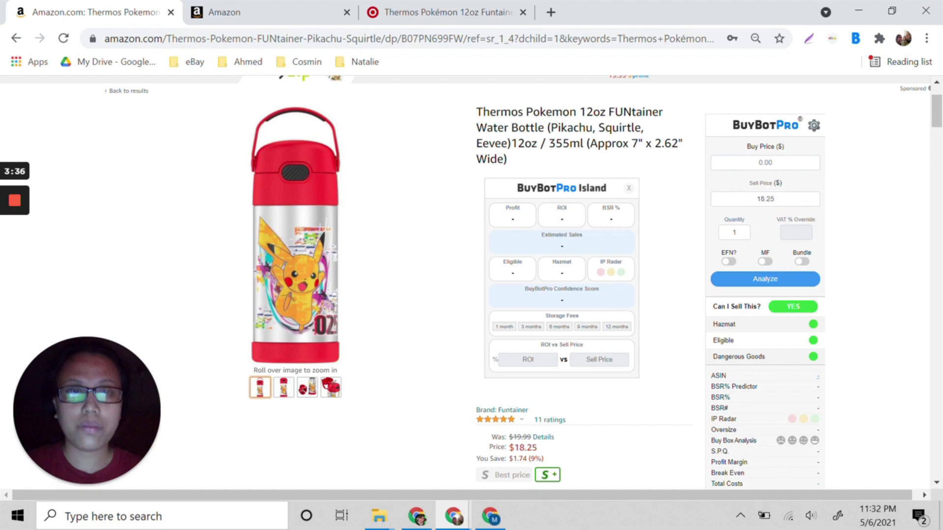
left_click(442, 12)
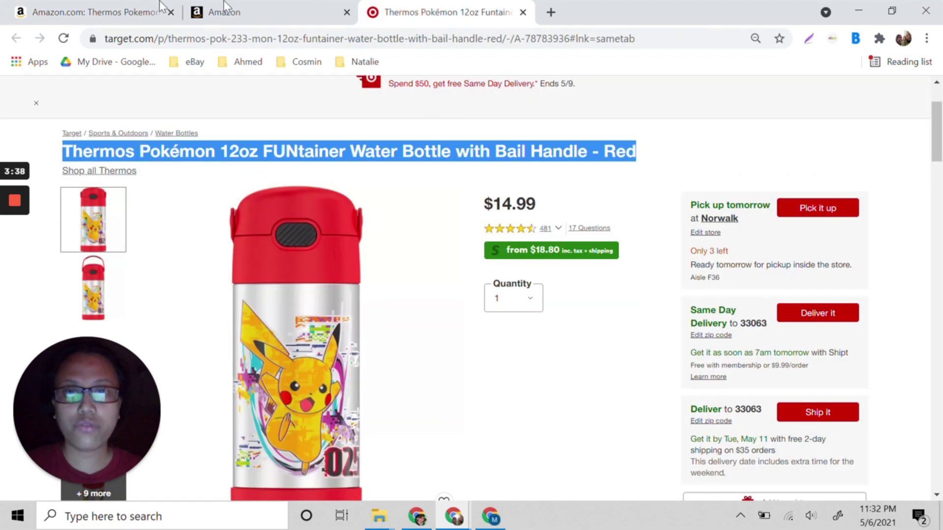
left_click(103, 12)
left_click_drag(103, 12, 275, 12)
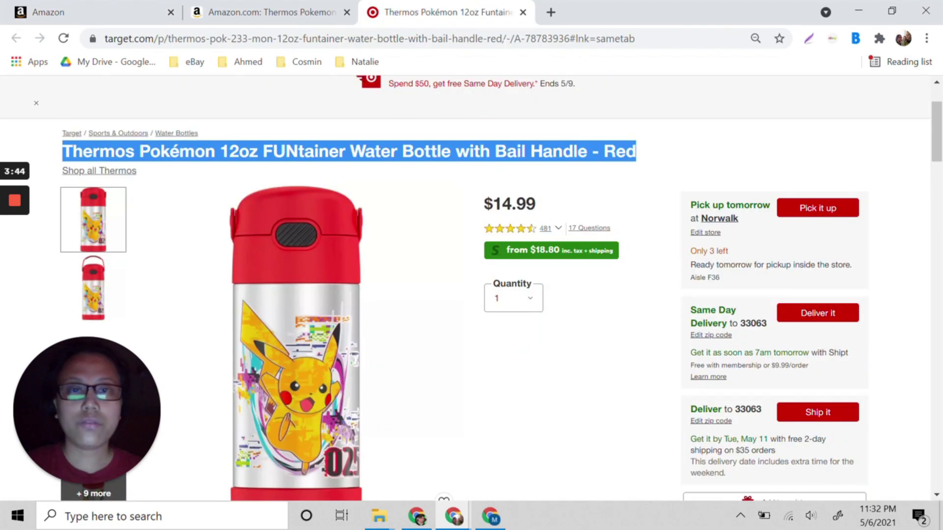
left_click(247, 12)
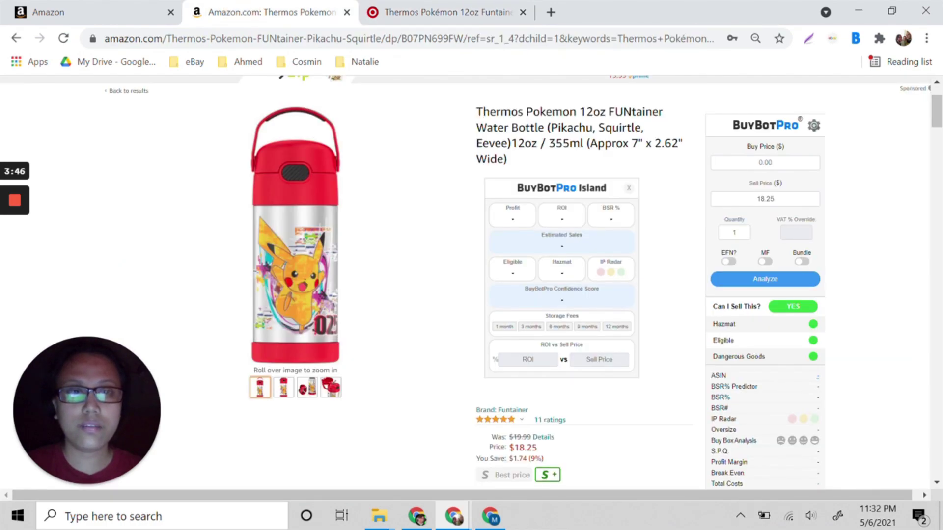
Enter a buy price of 14.99 in BuyBotPro and run the analysis.
left_click(795, 163)
type("14.99")
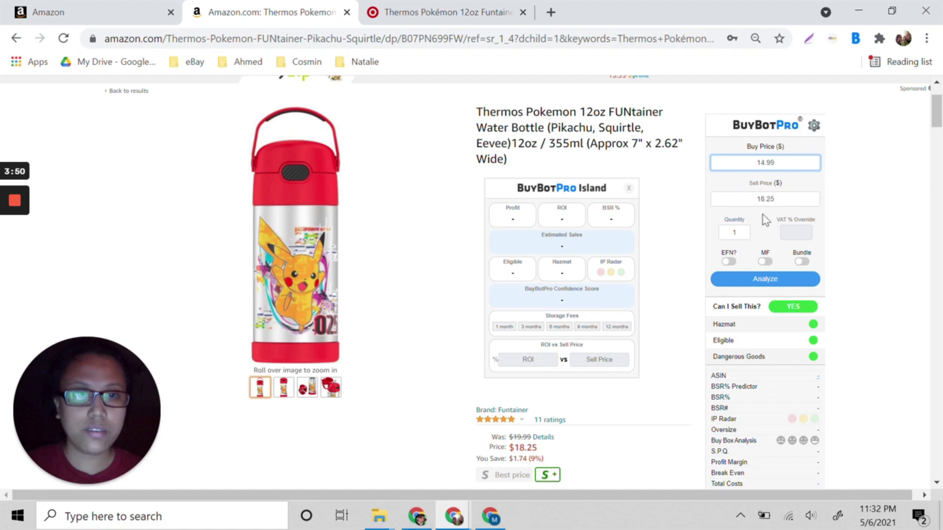
scroll(786, 196, "down", 1)
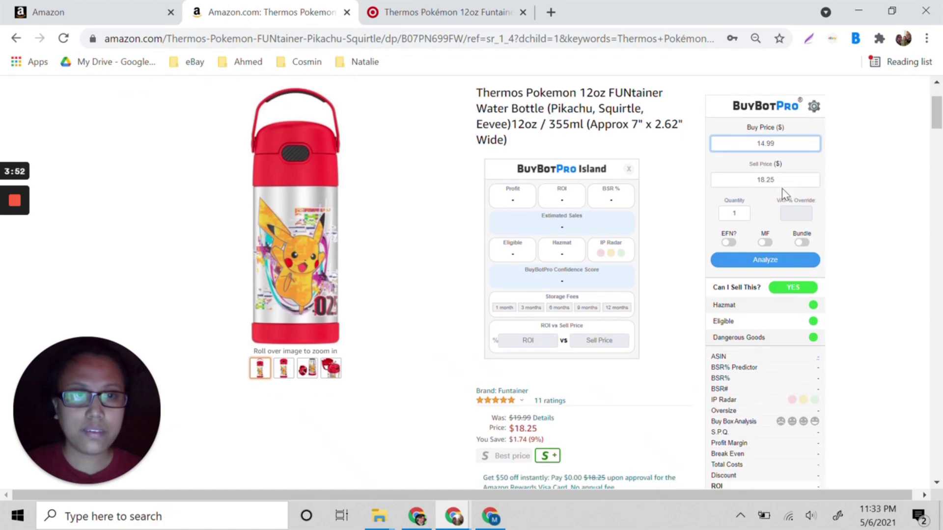
left_click(774, 265)
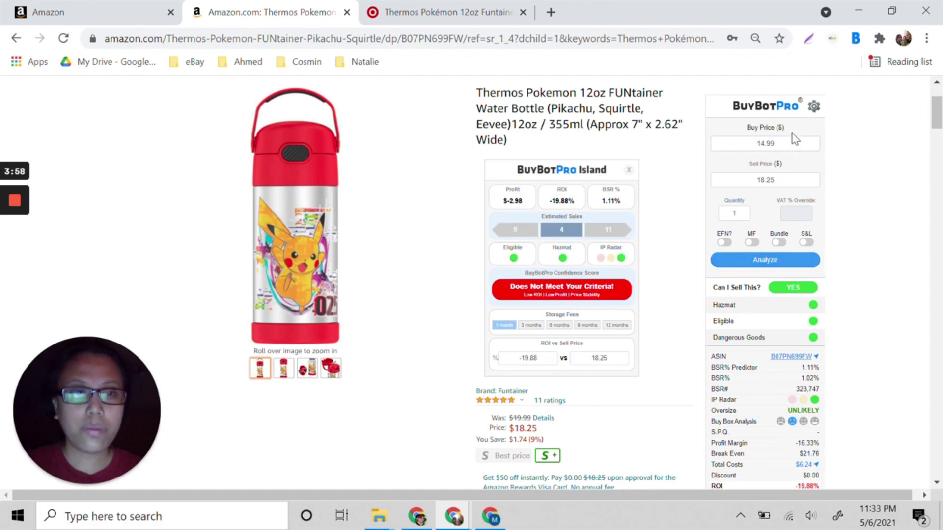
Examine the BuyBotPro eligibility, hazmat, dangerous goods and sales rank results for the bottle.
scroll(799, 326, "down", 1)
scroll(796, 309, "up", 2)
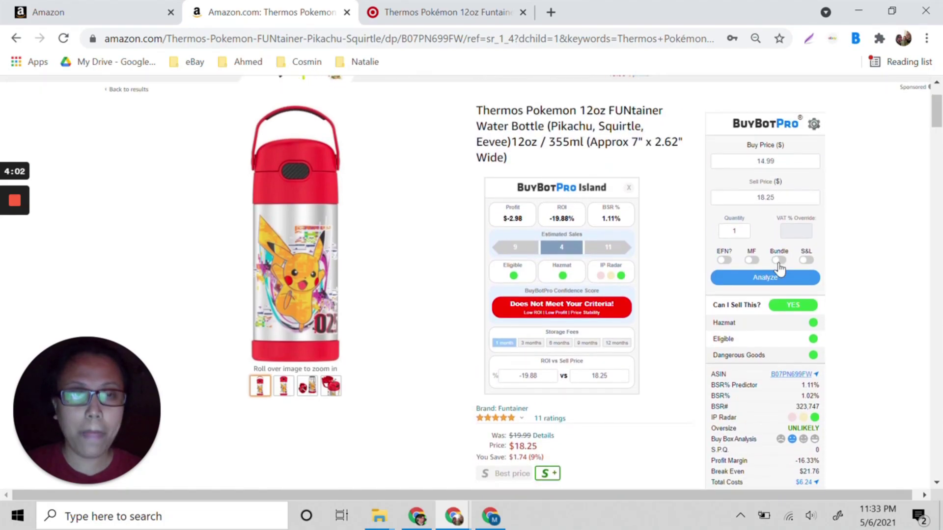
scroll(780, 267, "down", 3)
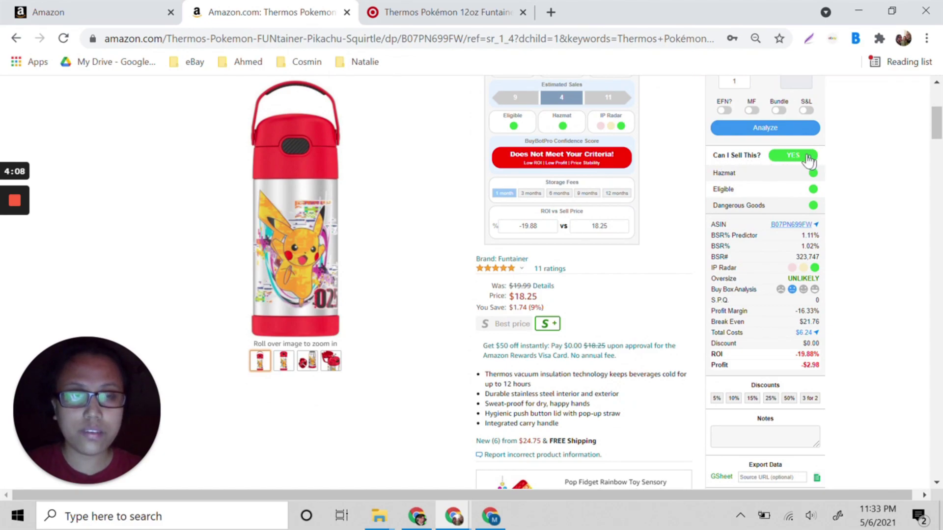
scroll(789, 162, "down", 1)
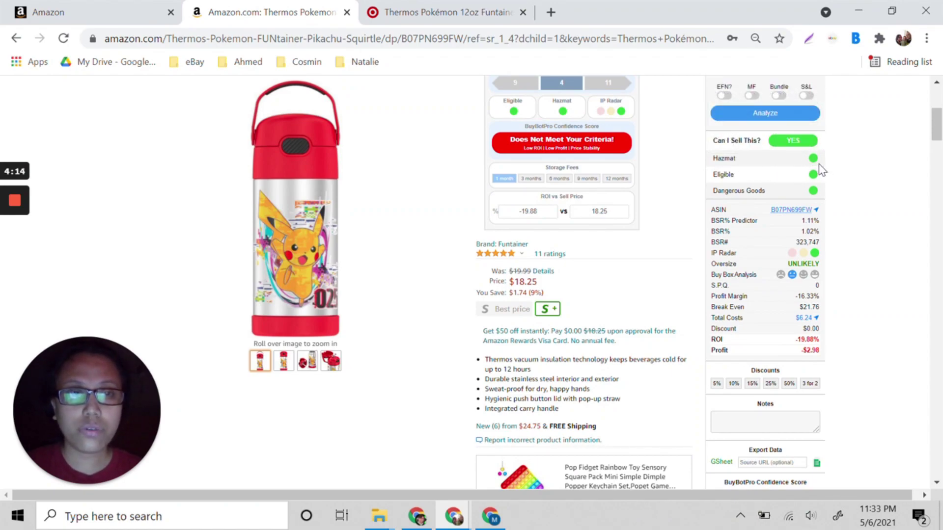
mouse_move(814, 198)
scroll(813, 196, "down", 1)
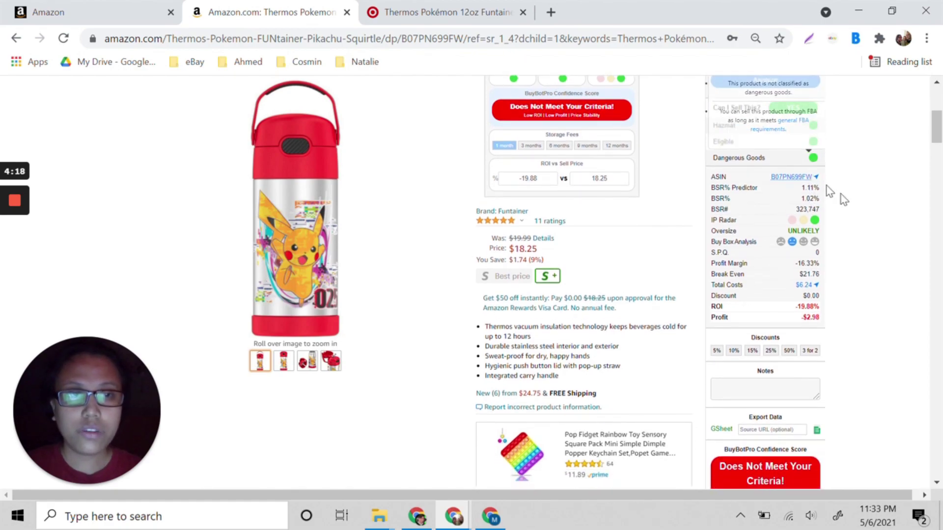
mouse_move(776, 184)
scroll(842, 208, "down", 1)
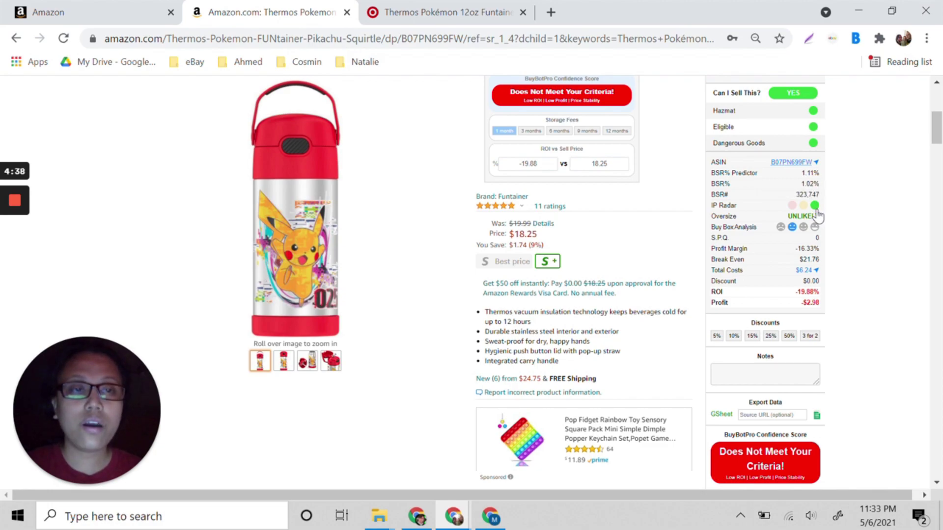
Review the IP radar, Buy Box analysis, costs, ROI, profit, discounts, estimated sales and competition analysis in BuyBotPro.
scroll(824, 220, "down", 1)
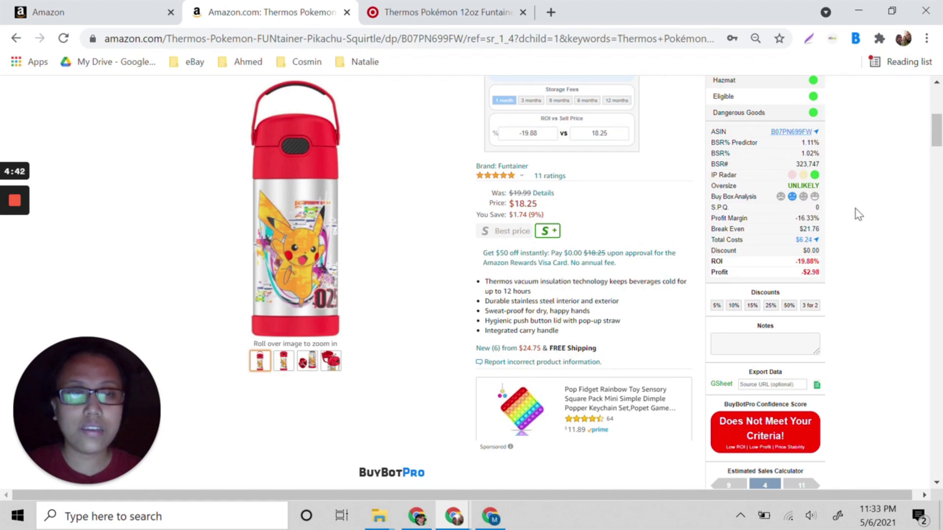
scroll(855, 208, "down", 1)
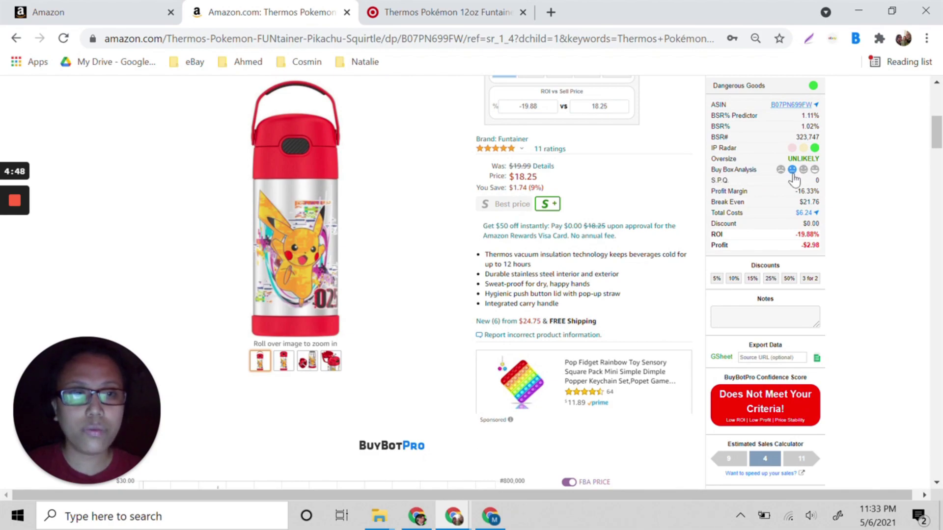
scroll(865, 198, "down", 2)
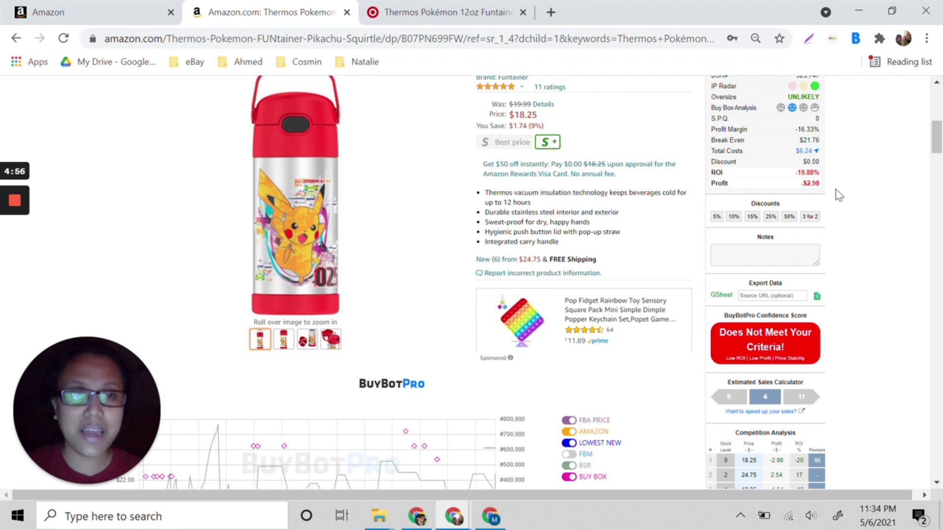
scroll(838, 195, "down", 1)
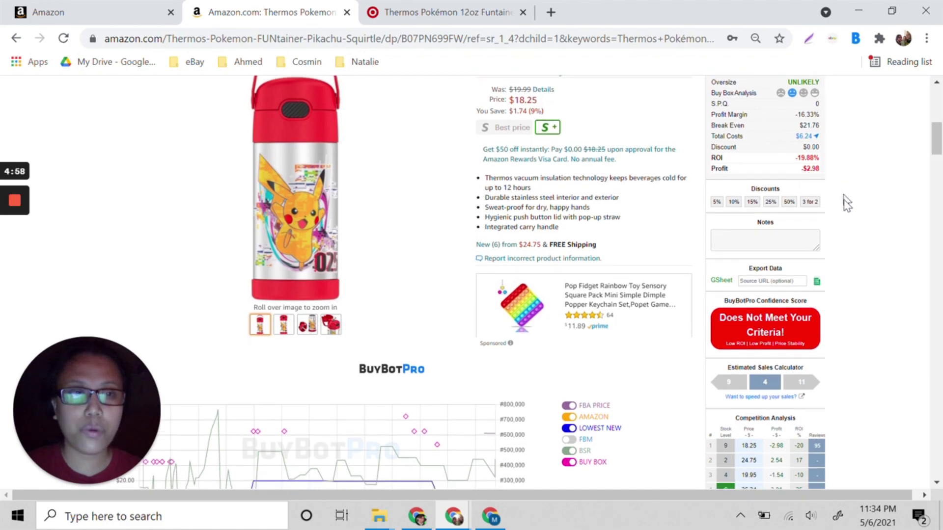
scroll(845, 199, "down", 1)
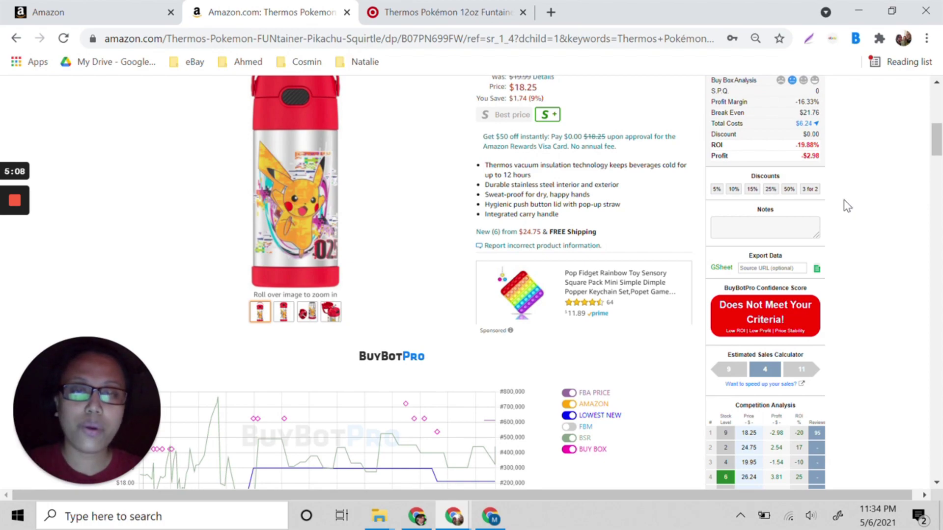
scroll(843, 199, "down", 1)
scroll(844, 199, "down", 2)
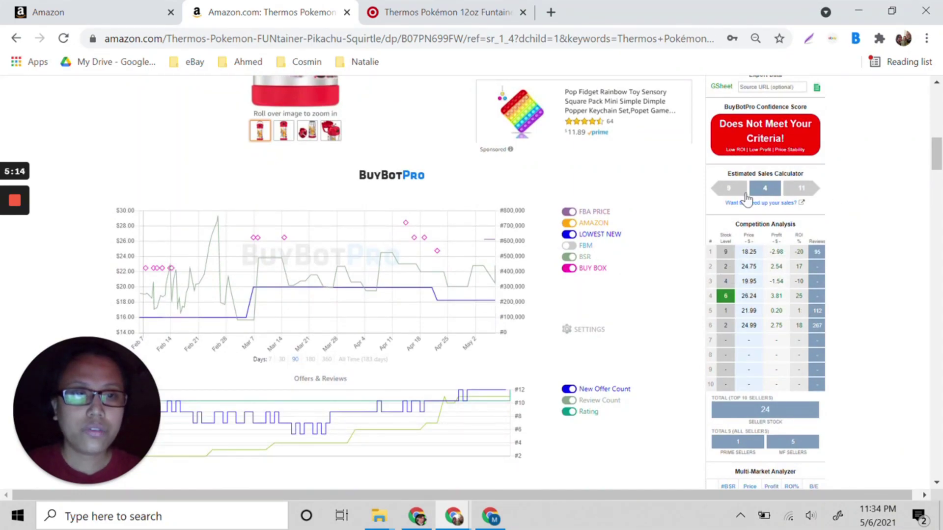
Examine the previous, monthly and predicted sales in the Estimated Sales Calculator, the sellers' stock levels and the price history chart.
mouse_move(725, 293)
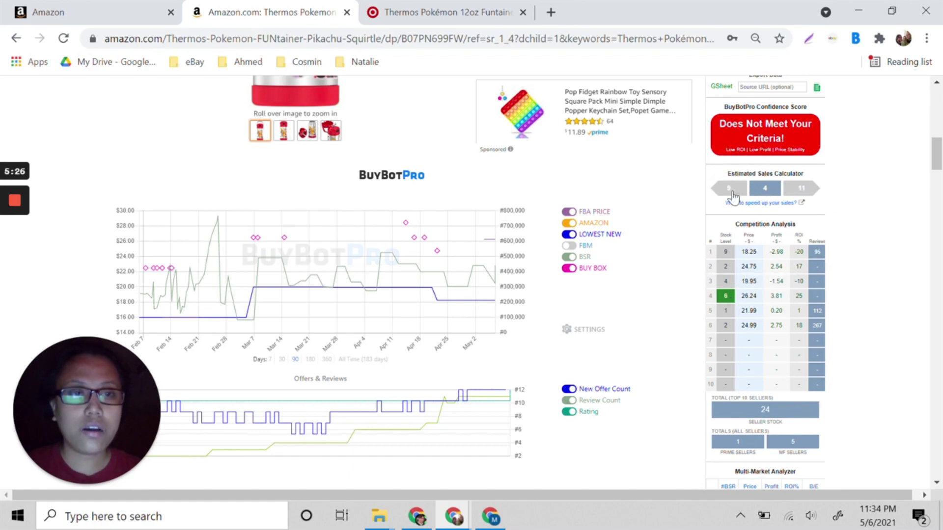
mouse_move(728, 191)
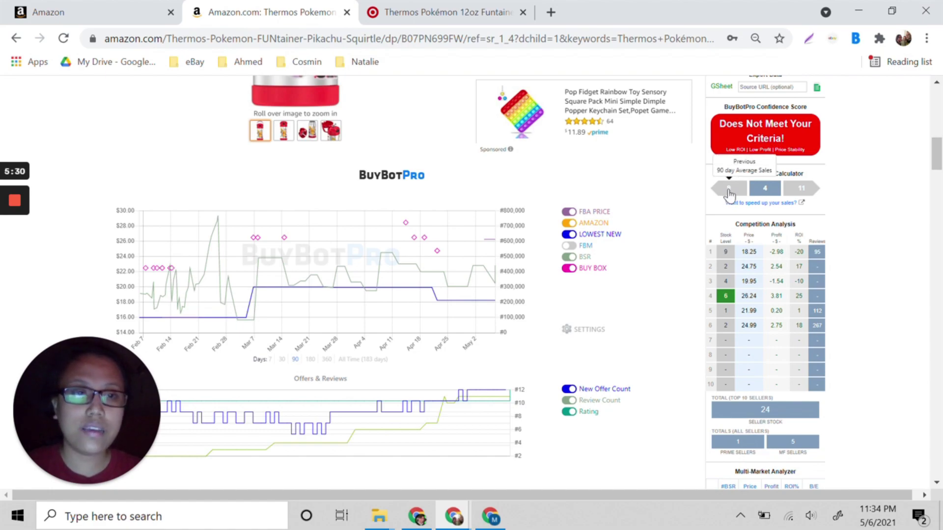
mouse_move(769, 193)
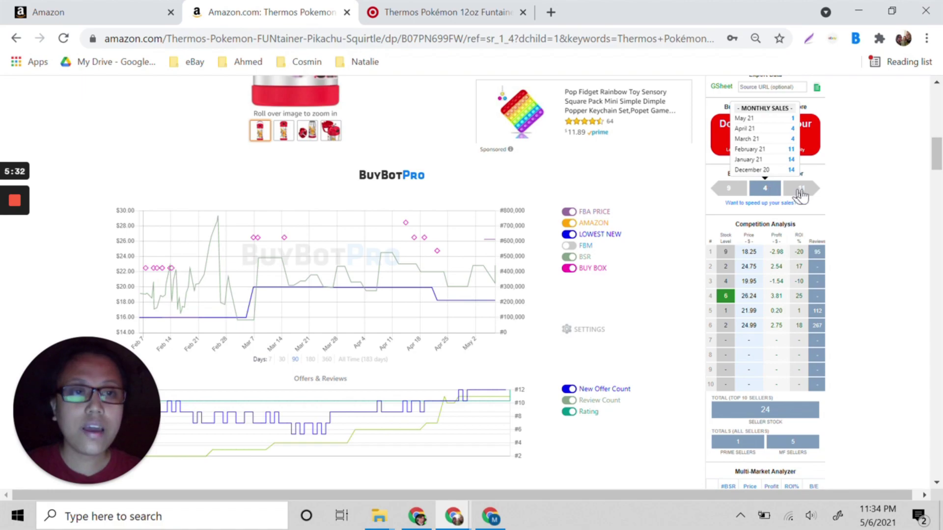
mouse_move(806, 196)
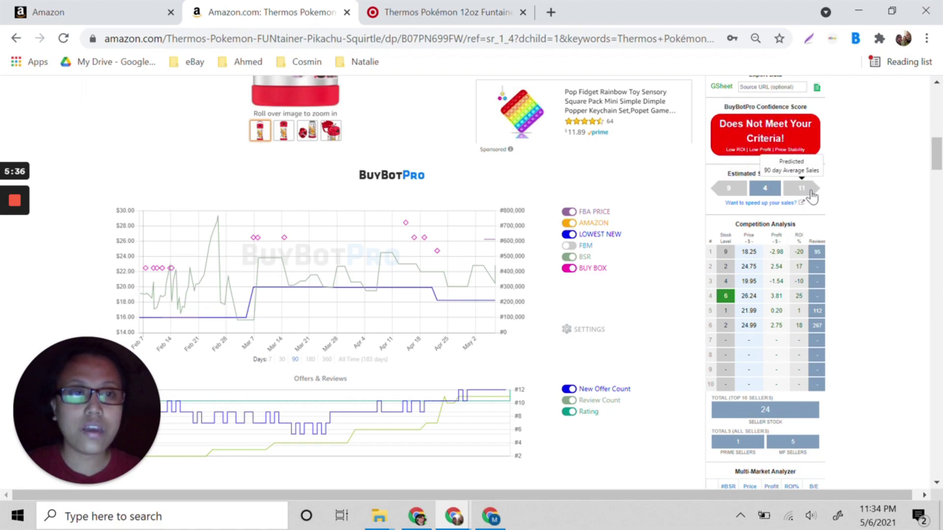
scroll(853, 233, "down", 1)
scroll(853, 232, "up", 1)
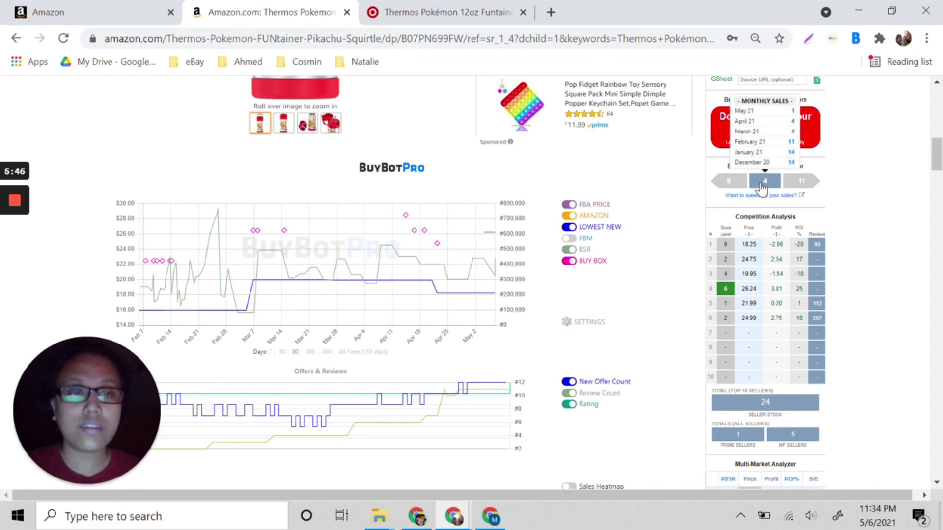
scroll(762, 186, "down", 1)
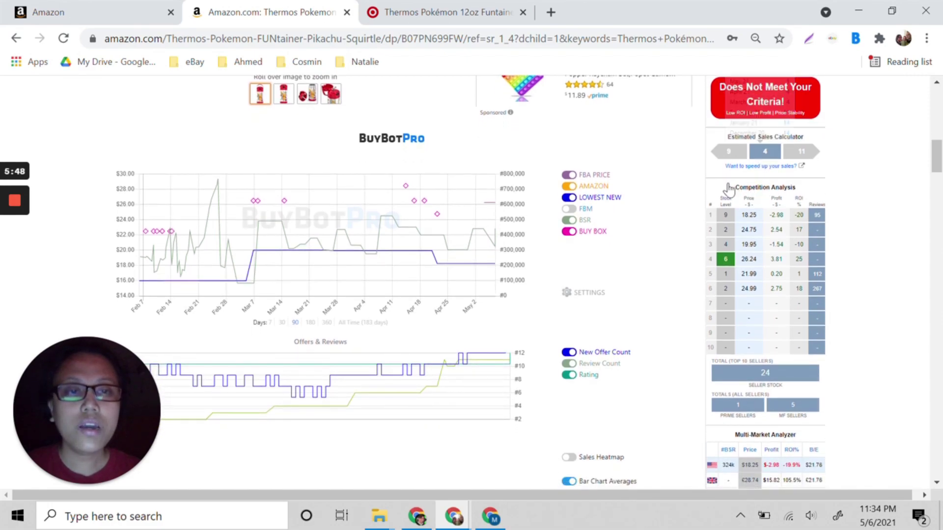
mouse_move(731, 265)
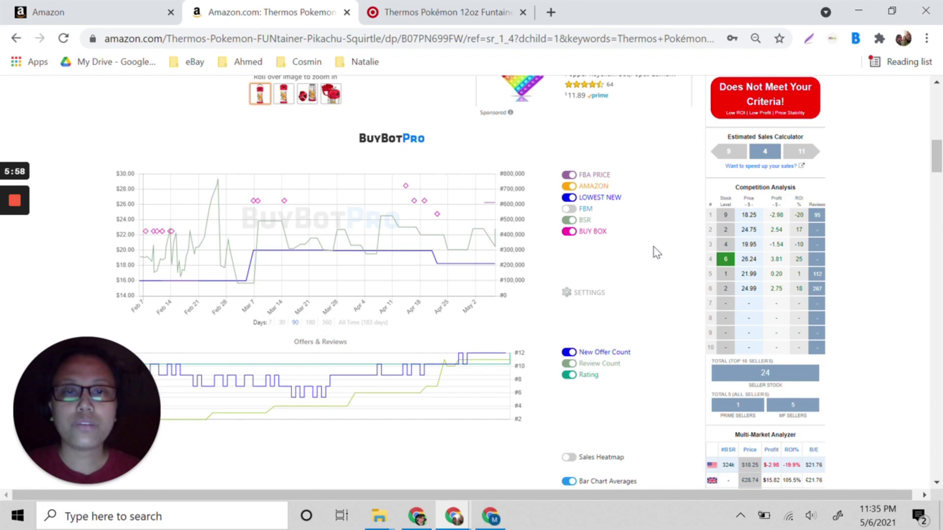
scroll(656, 252, "down", 1)
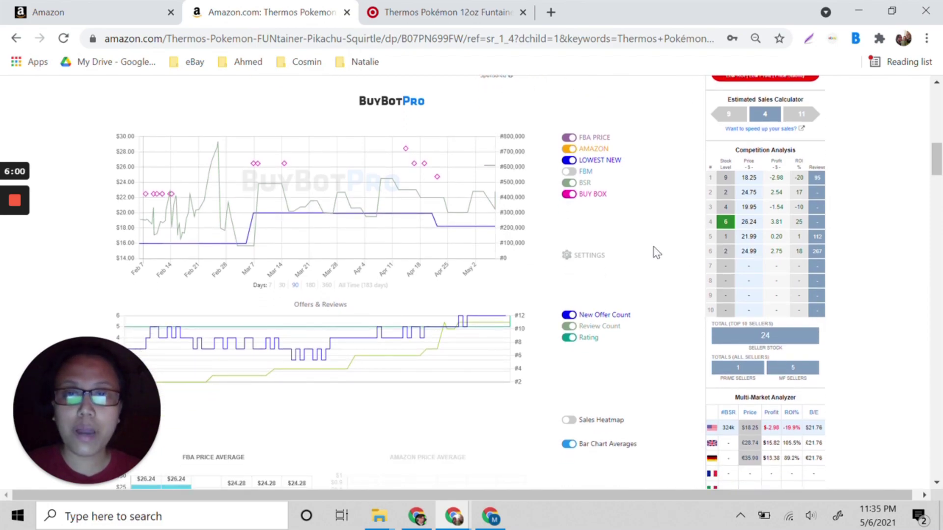
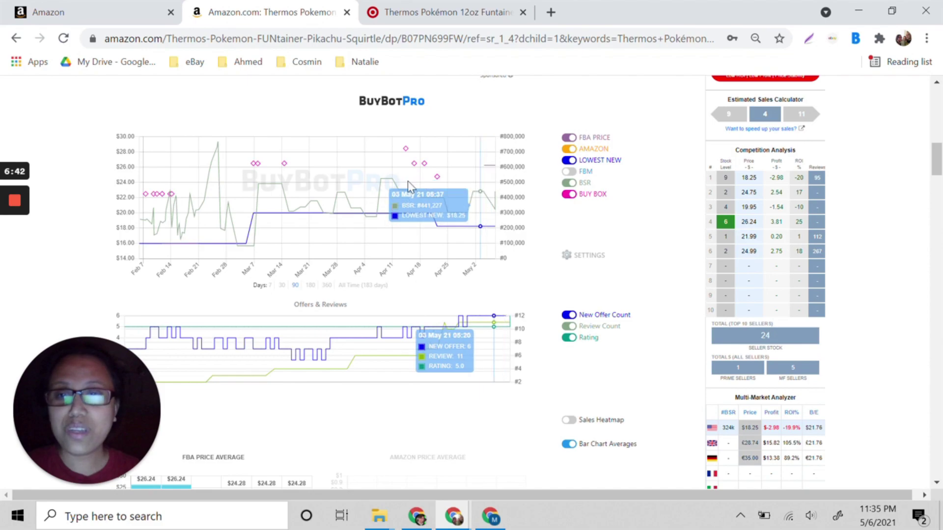
Review the average charts for FBA, new and Buy Box prices, sales rank and offer count, plus the BuyBotPro Island summary.
scroll(583, 248, "down", 5)
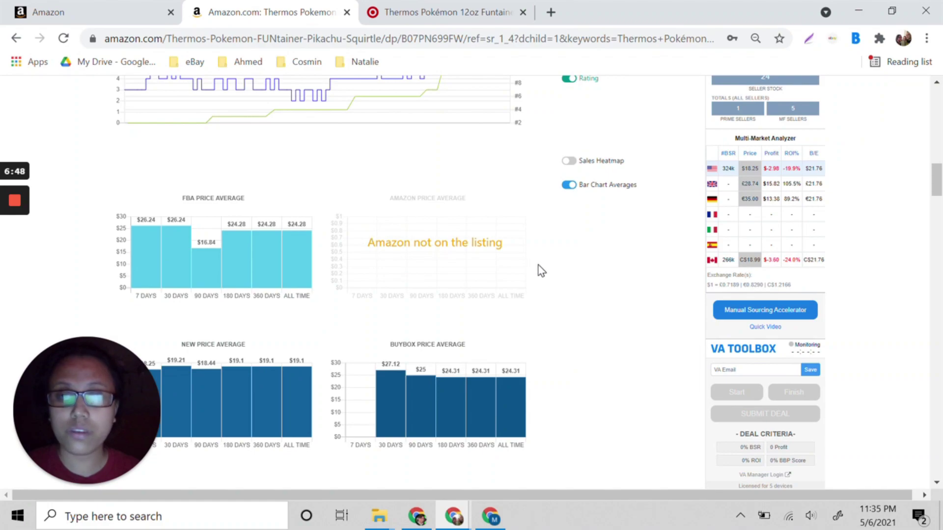
scroll(541, 270, "down", 1)
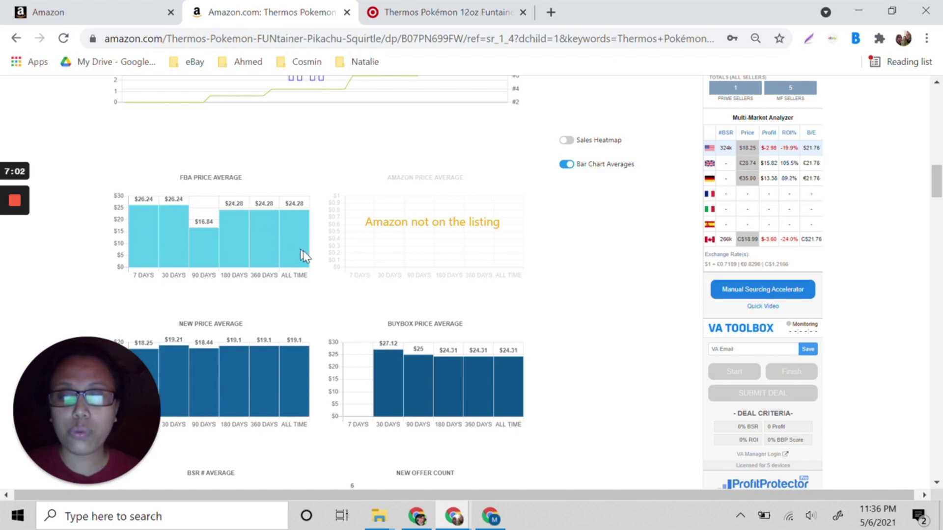
scroll(302, 250, "down", 2)
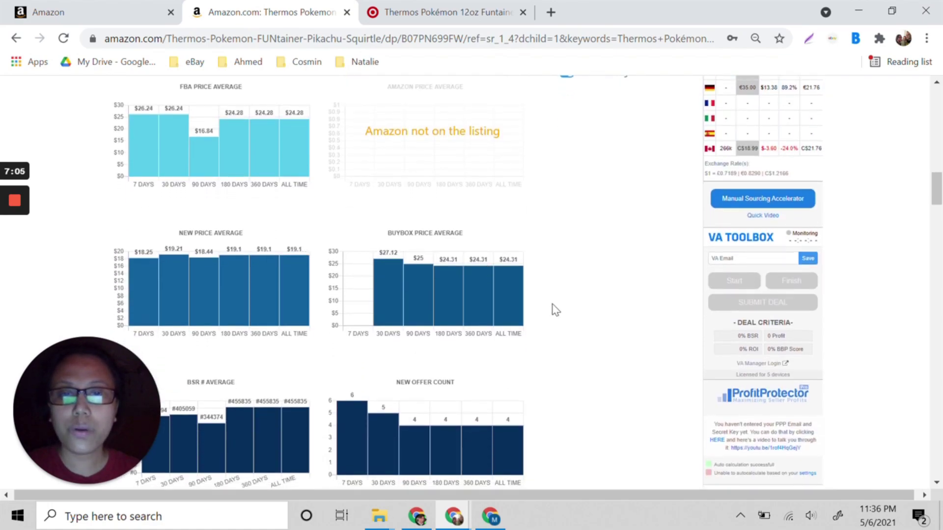
scroll(569, 317, "up", 3)
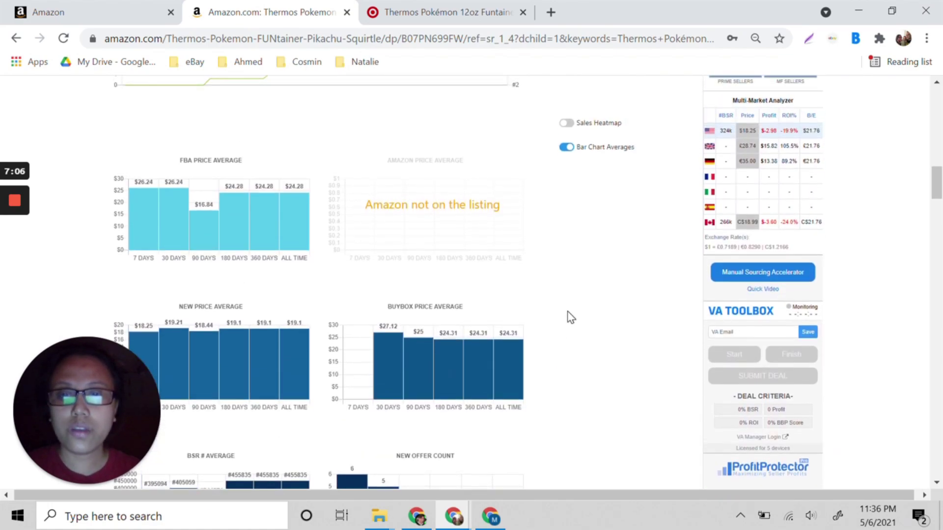
scroll(570, 317, "up", 2)
scroll(570, 316, "up", 12)
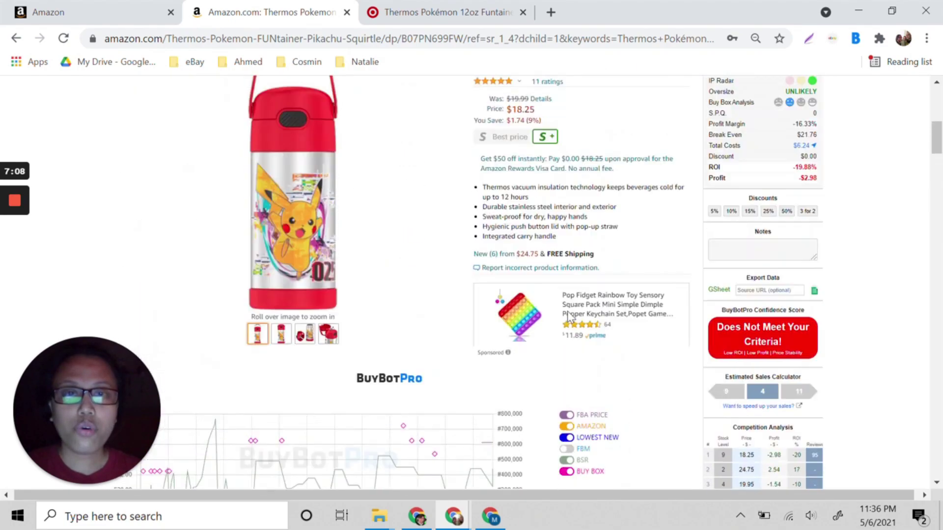
scroll(569, 315, "up", 3)
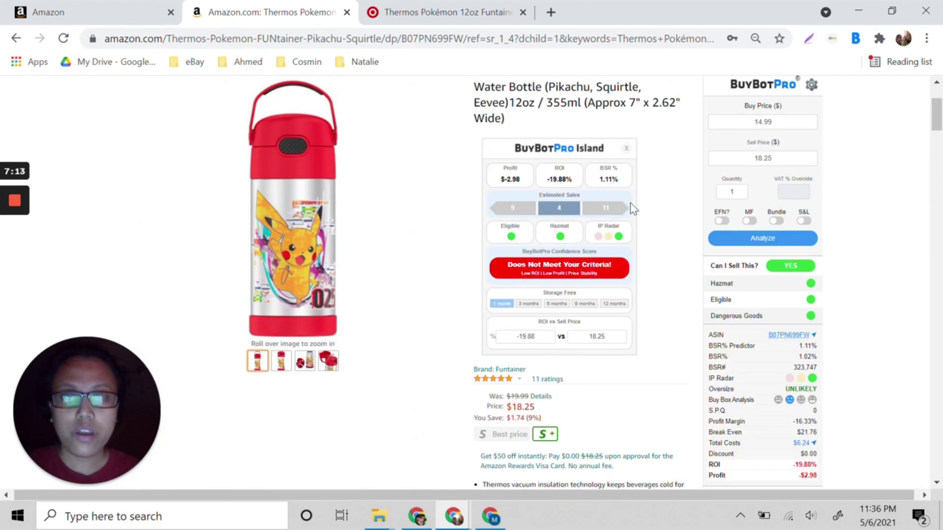
scroll(644, 280, "down", 1)
scroll(644, 280, "up", 1)
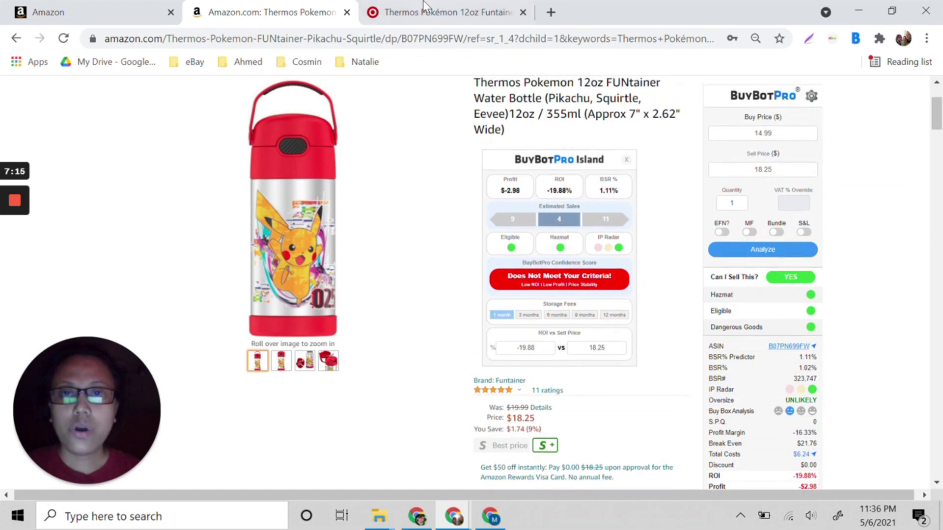
Return to the Target site and open its Clearance deals page.
left_click(417, 6)
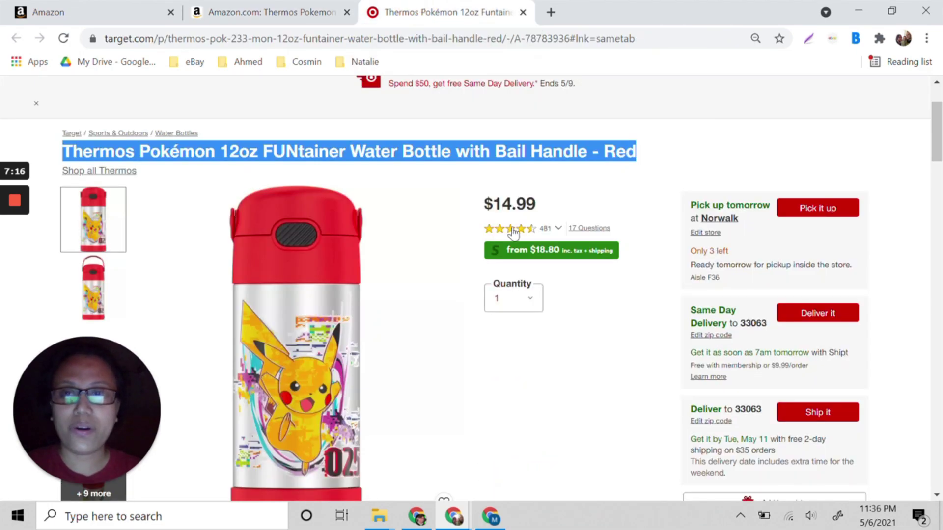
scroll(447, 217, "up", 2)
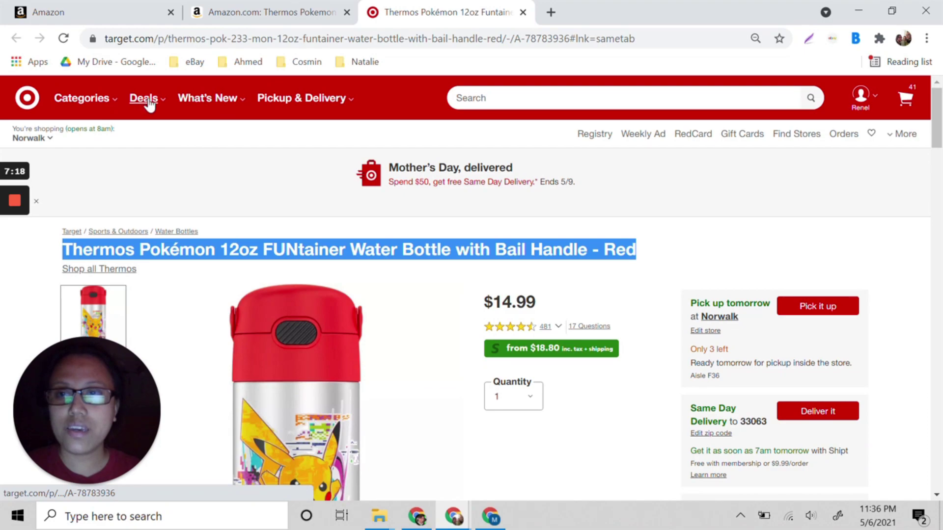
left_click(148, 100)
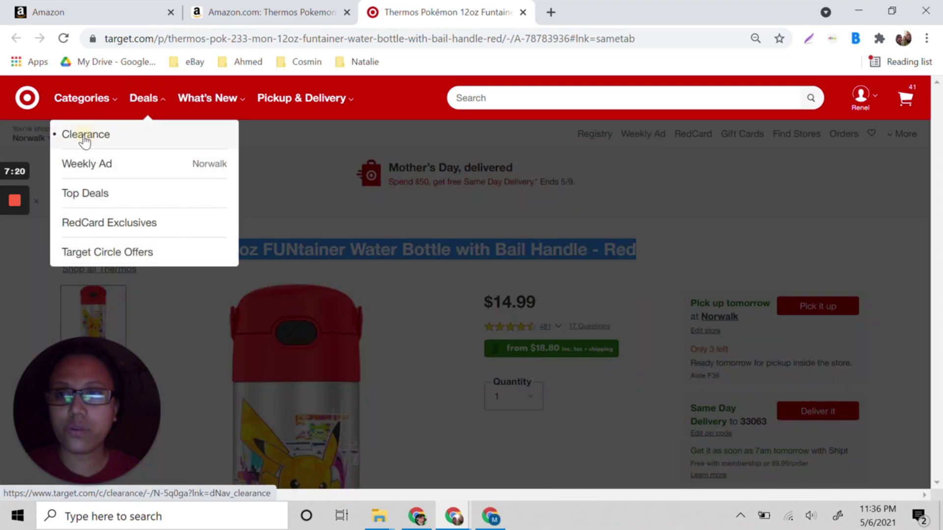
left_click(85, 136)
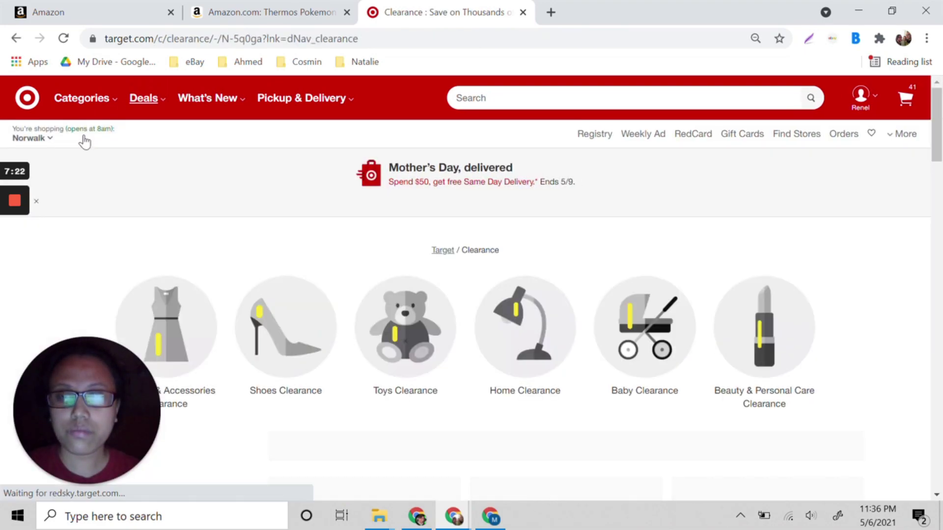
Open the SmartyPants blueberry gummies, the zip closure crossbody bag and the adult unisex paisley item from the clearance results in new tabs.
scroll(396, 259, "down", 8)
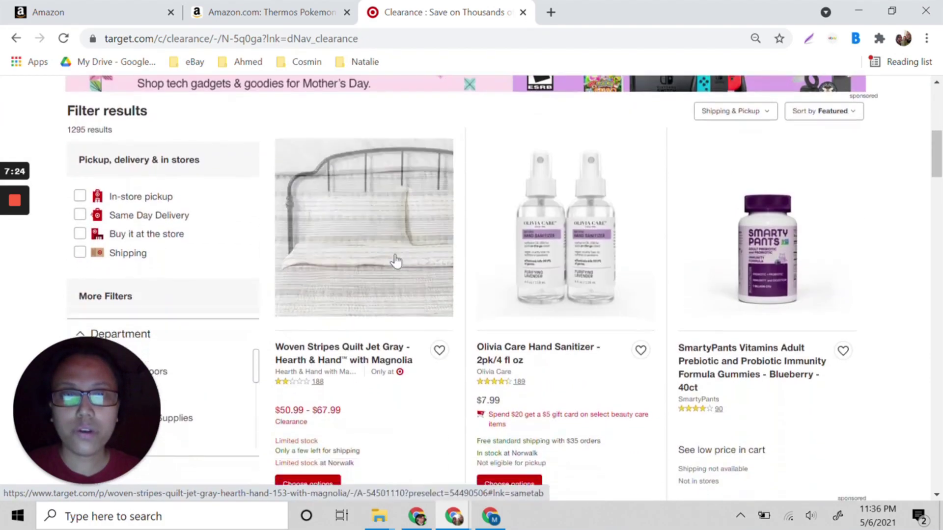
scroll(396, 262, "down", 2)
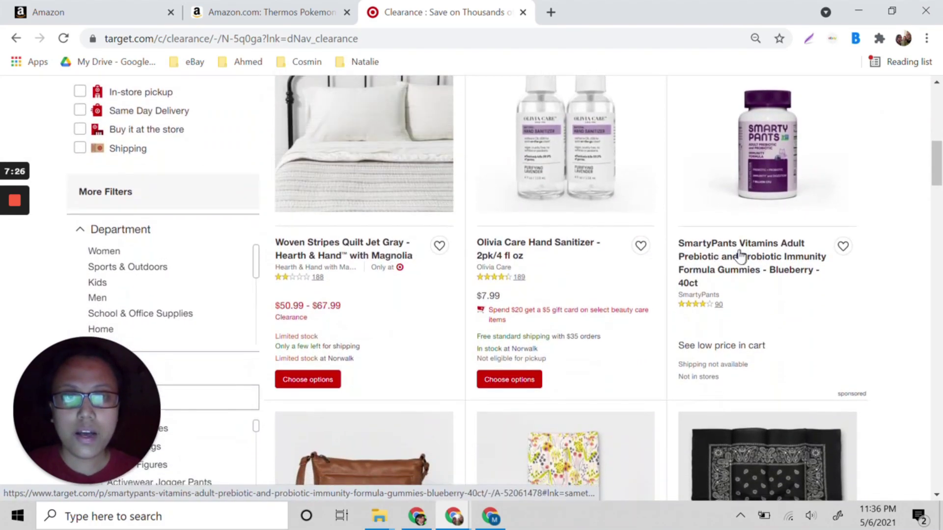
right_click(717, 253)
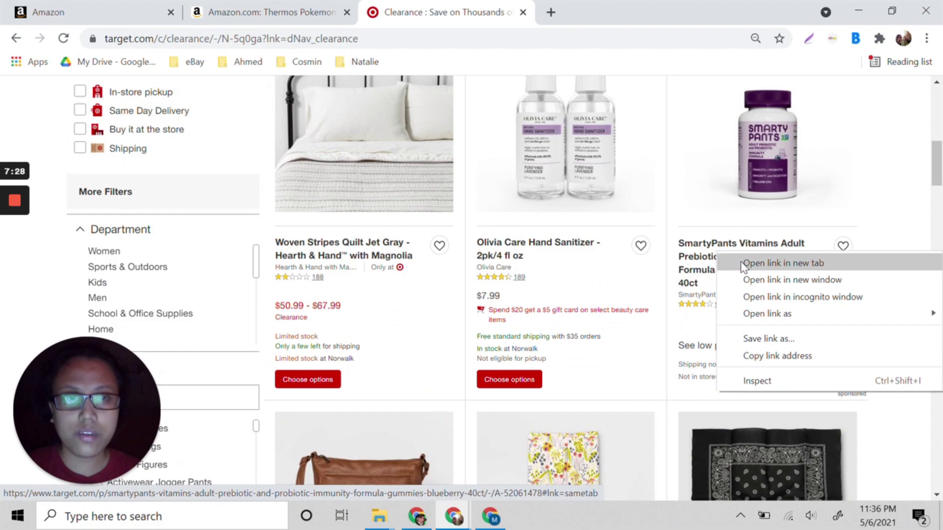
left_click(741, 264)
scroll(538, 313, "down", 6)
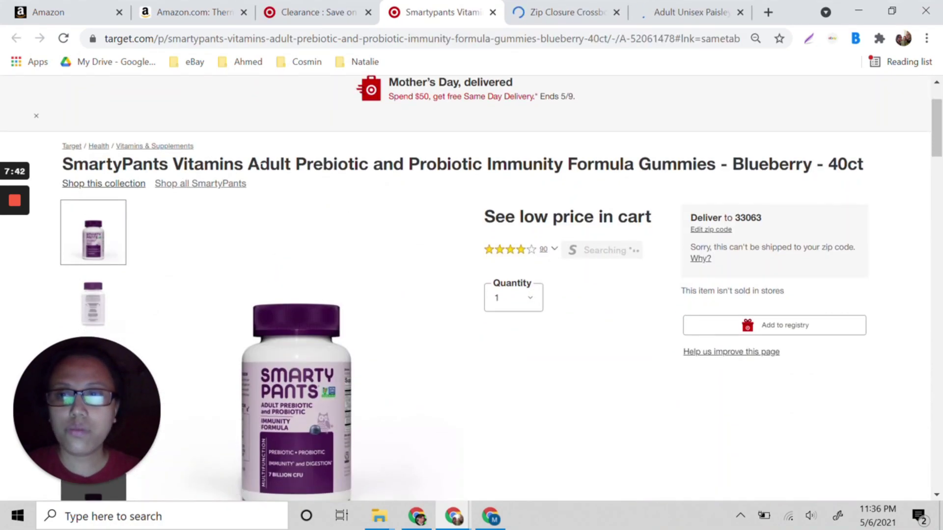
Copy the full SmartyPants Vitamins Adult Prebiotic and Probiotic gummies title from Target and search Amazon for it.
scroll(75, 128, "down", 1)
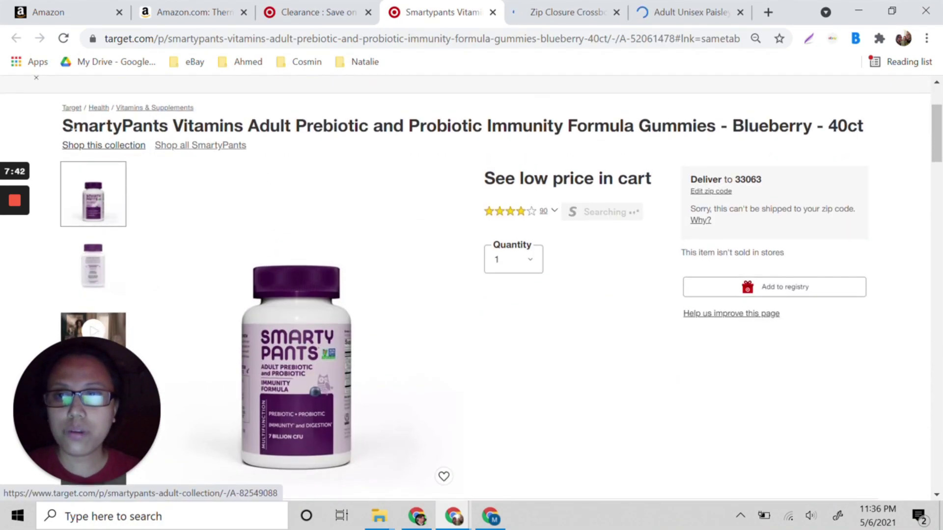
left_click_drag(59, 127, 863, 128)
key("ctrl+c")
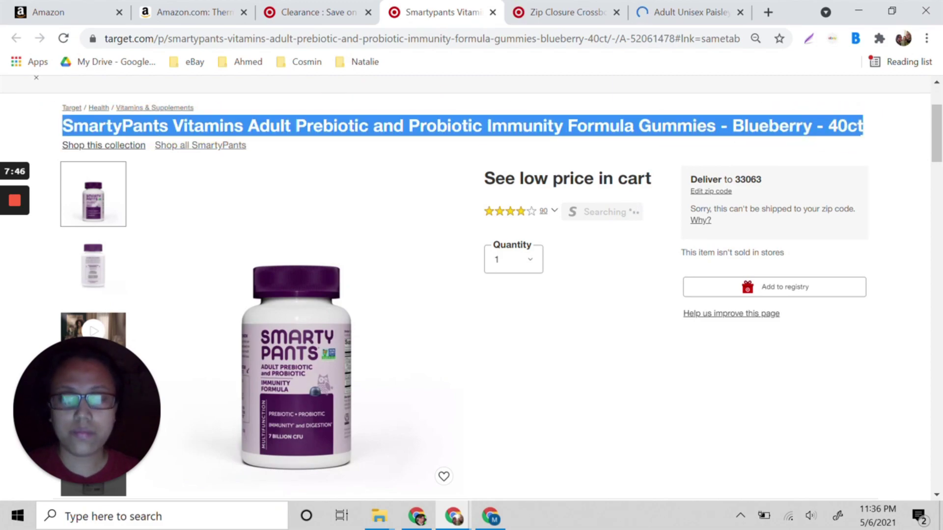
left_click(186, 11)
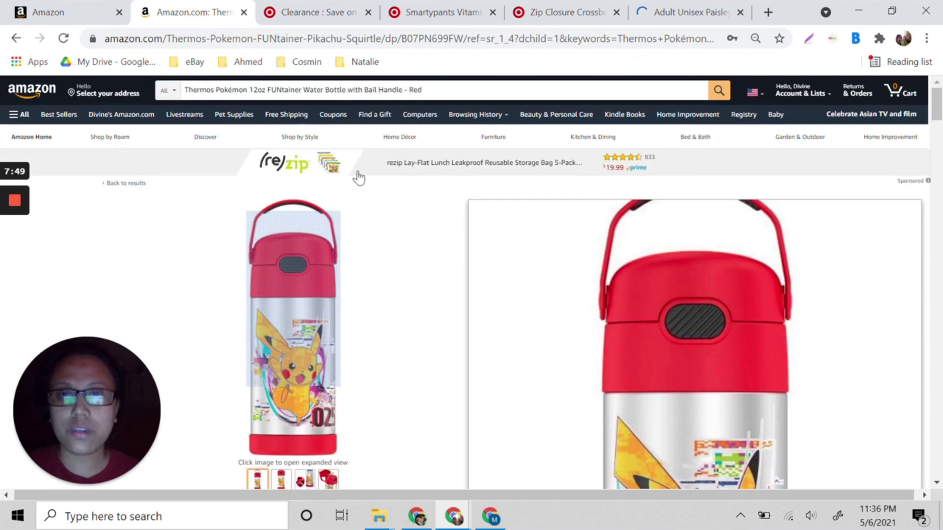
triple_click(325, 90)
key("ctrl+v")
key("Return")
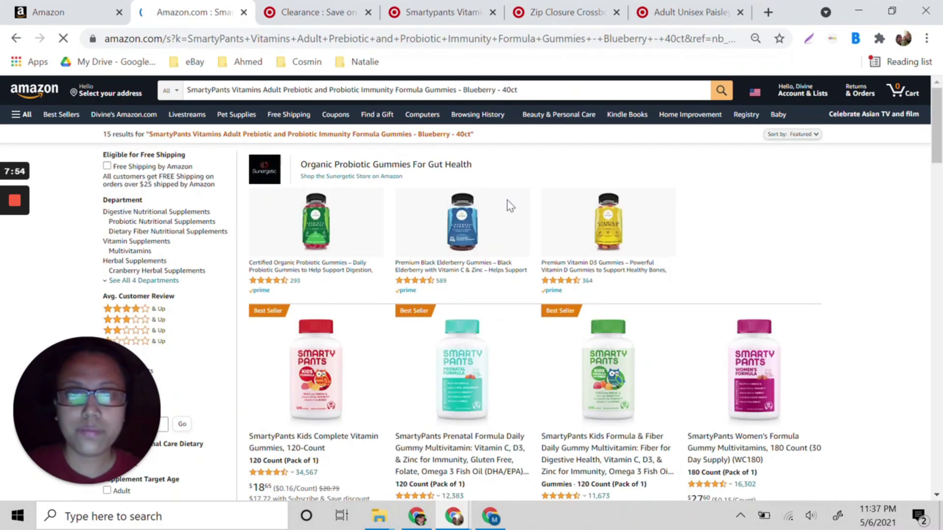
Compare the Amazon results with the Target product and open the SmartyPants Adult Probiotic Complete, Blueberry, 40 Count listing.
scroll(726, 284, "down", 6)
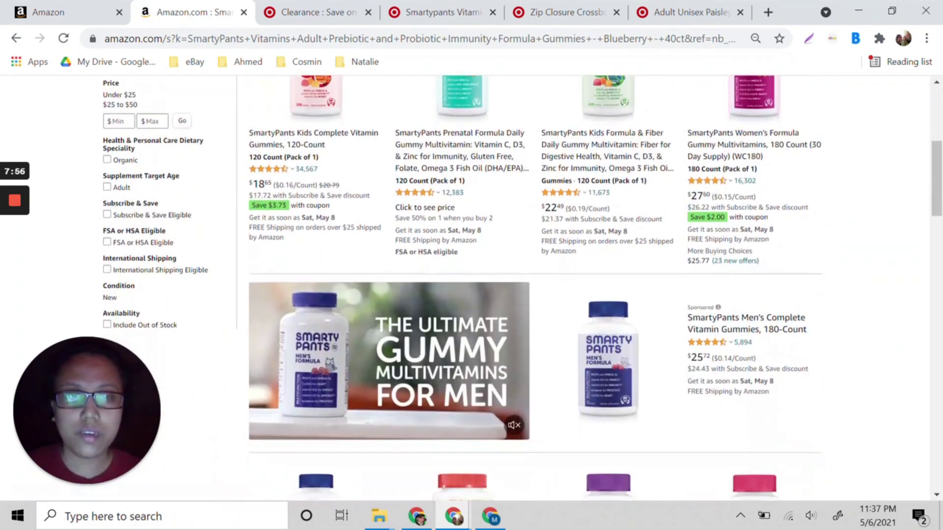
left_click(422, 7)
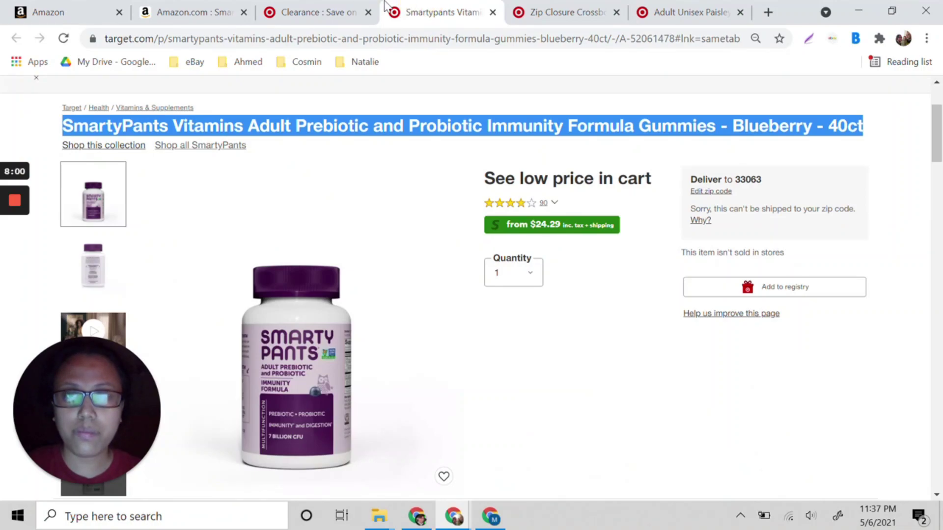
left_click(199, 11)
scroll(769, 305, "down", 4)
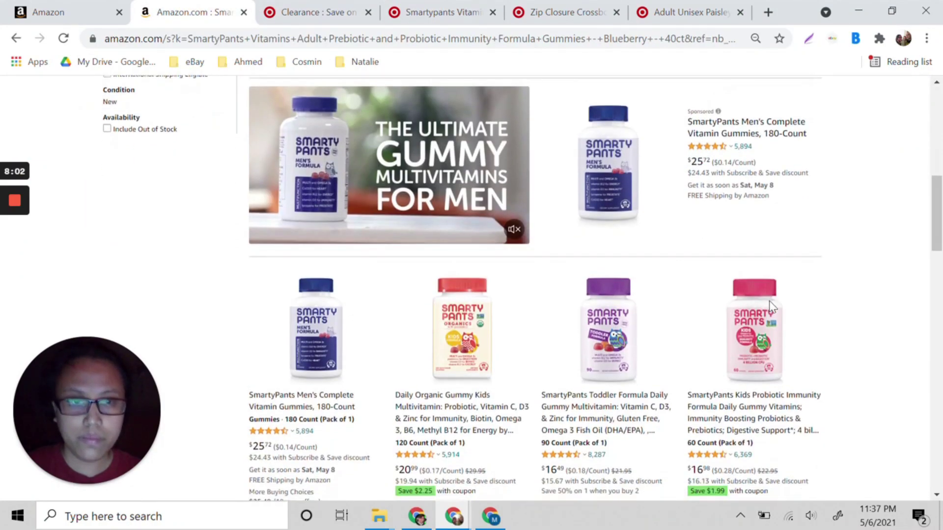
scroll(769, 306, "down", 3)
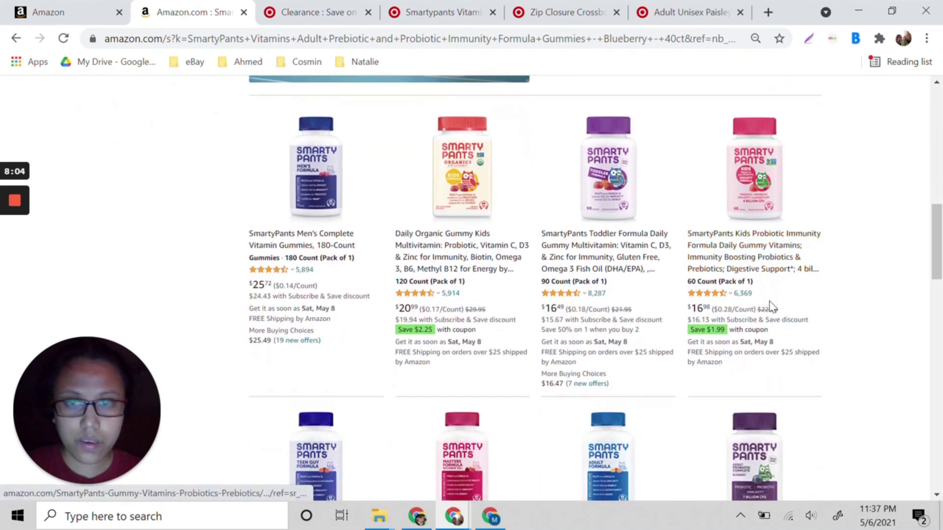
scroll(773, 306, "down", 1)
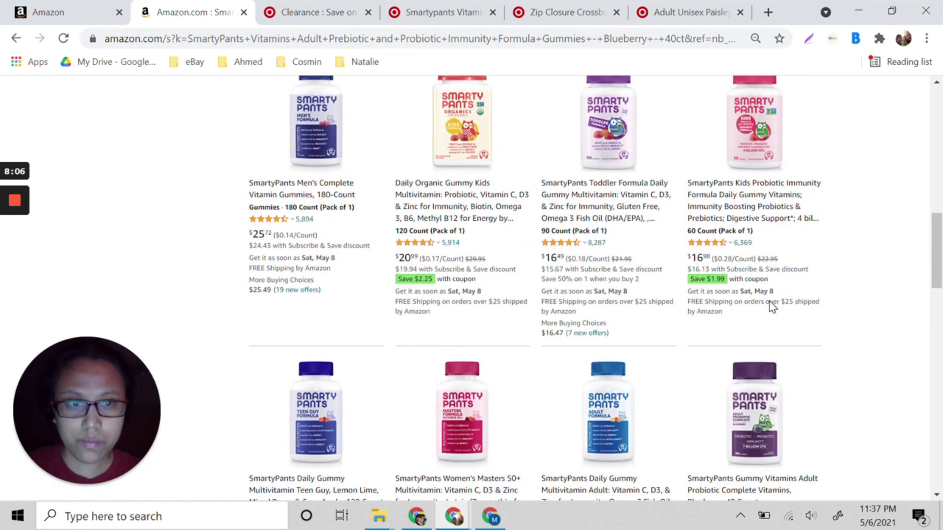
scroll(769, 300, "down", 3)
left_click(747, 346)
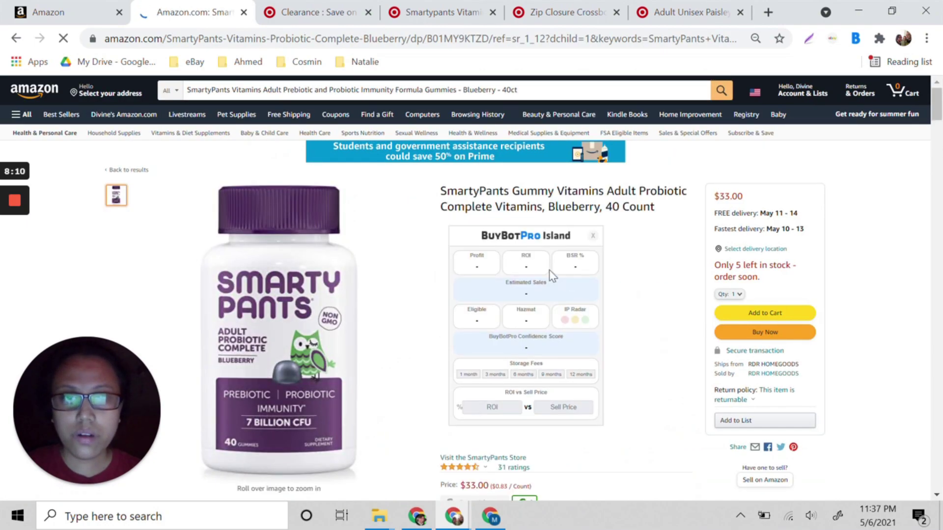
scroll(343, 291, "down", 1)
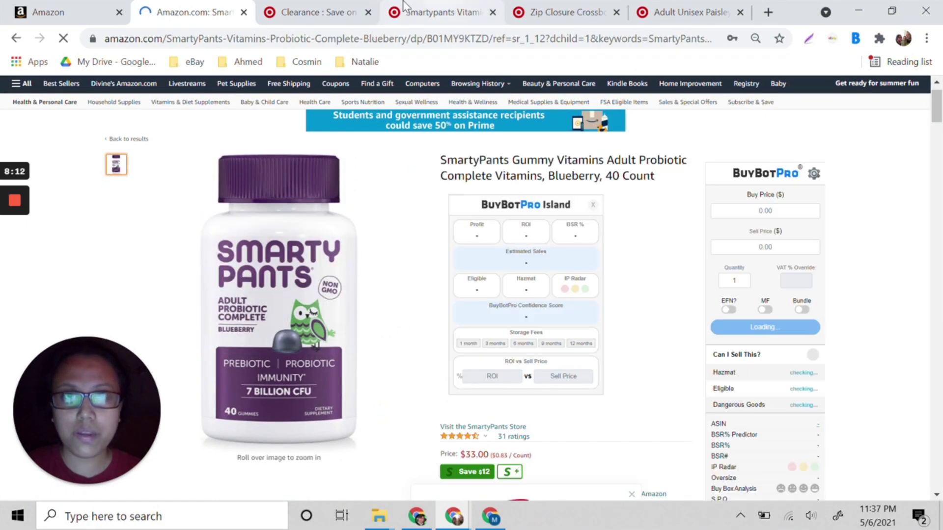
Compare the SmartyPants gummies' packaging, count and price offers between the Amazon listing and the Target product page.
left_click(429, 7)
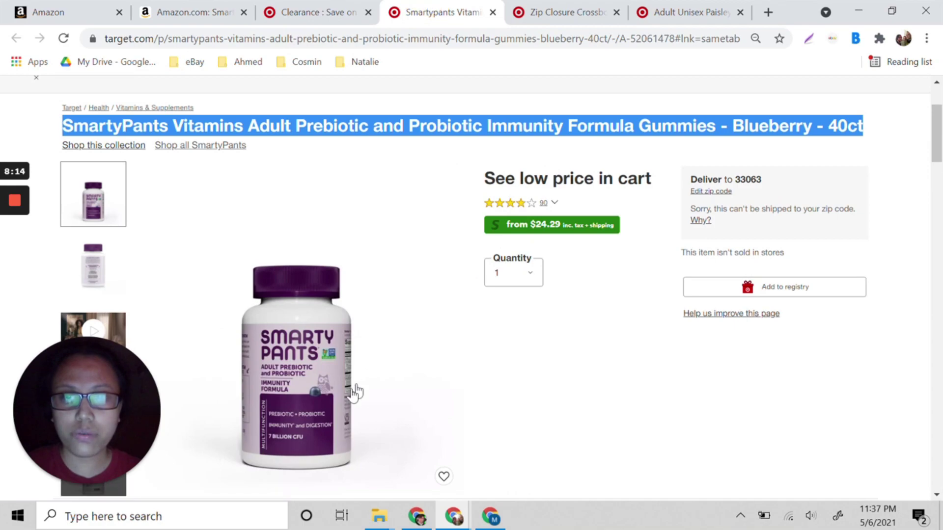
left_click(180, 6)
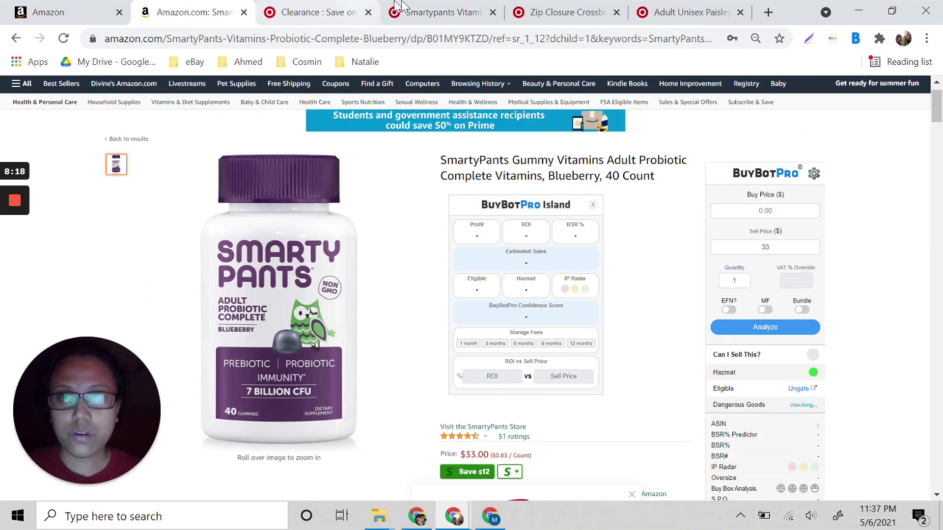
left_click(431, 8)
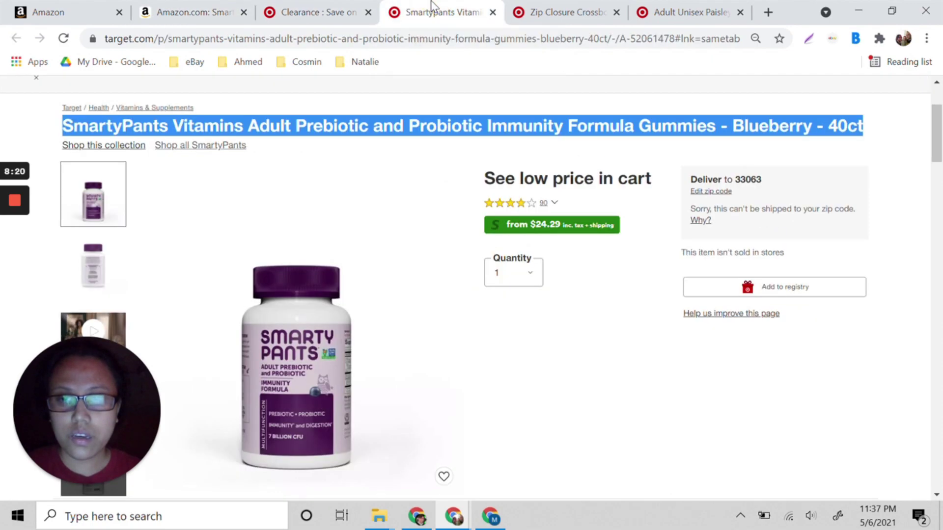
left_click(208, 9)
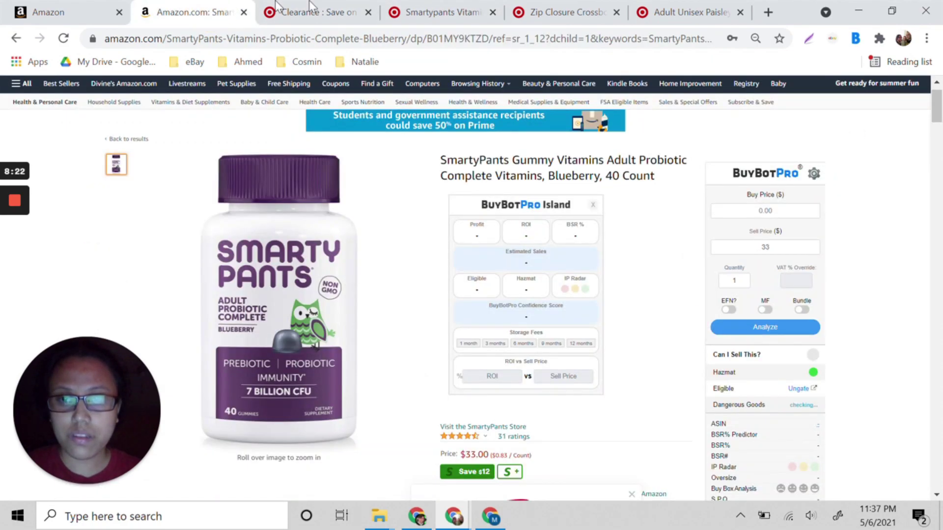
left_click(436, 7)
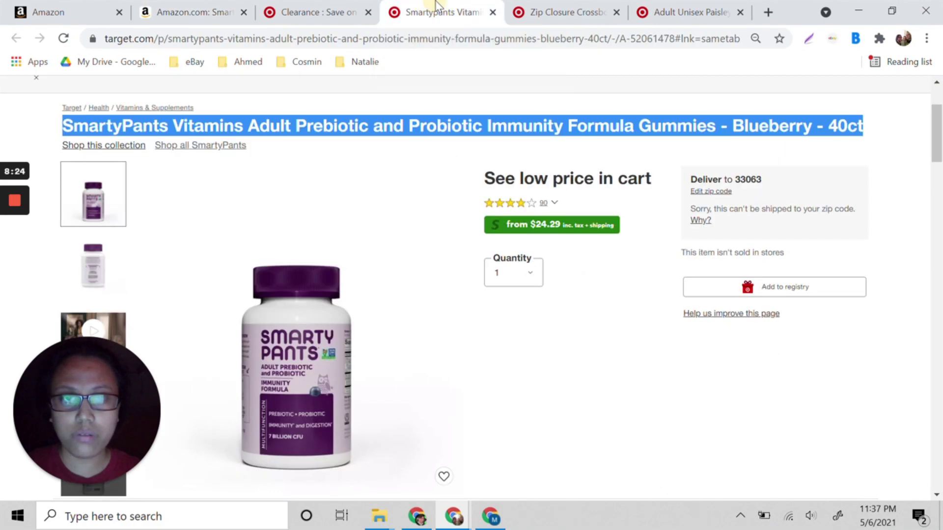
scroll(668, 329, "down", 1)
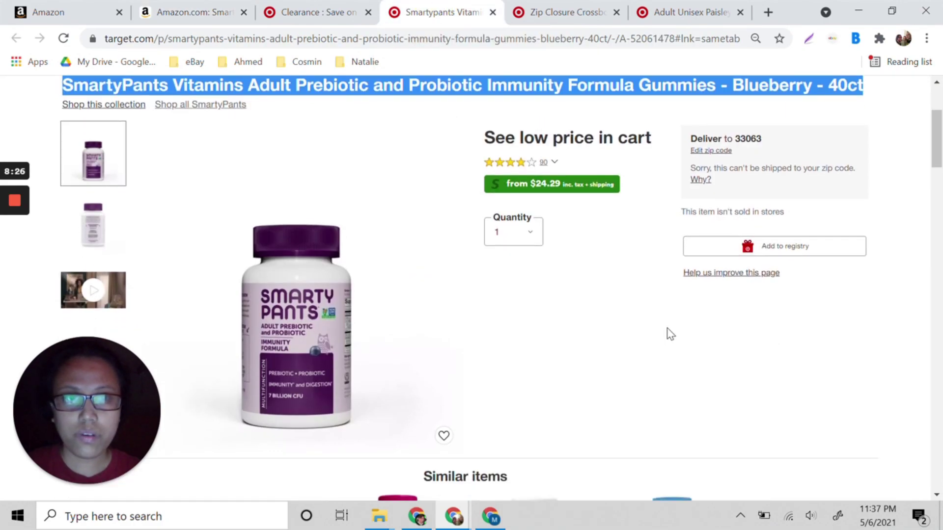
mouse_move(593, 197)
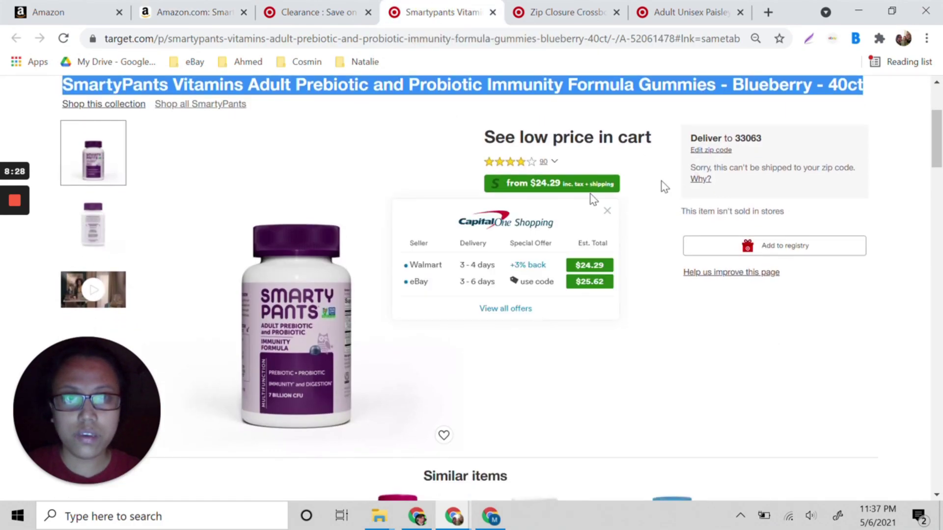
Change the delivery zip code on the Target SmartyPants gummies page and check whether the item ships there.
left_click(713, 150)
left_click(725, 211)
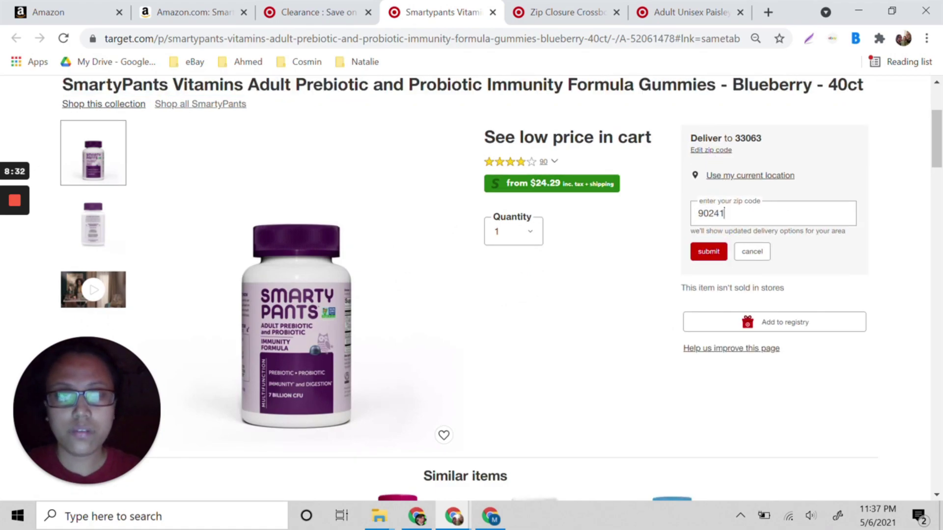
left_click(709, 251)
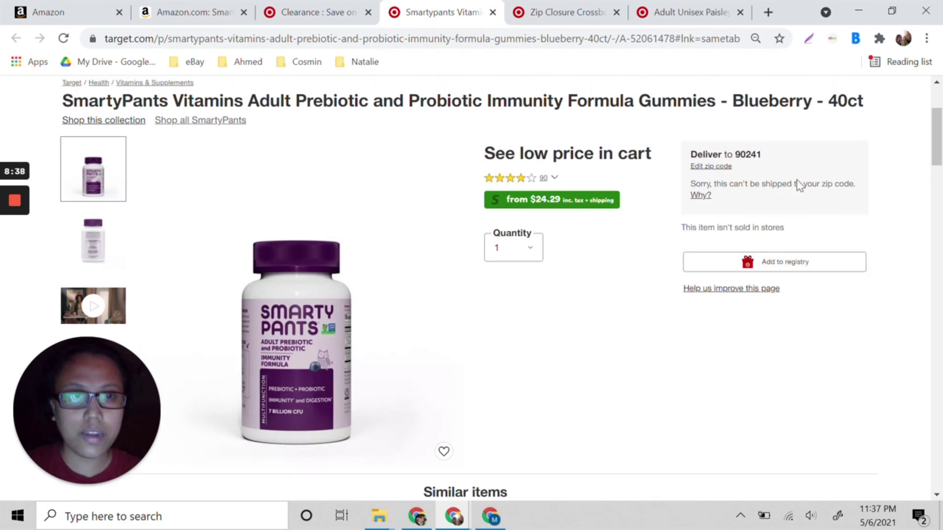
scroll(798, 196, "down", 4)
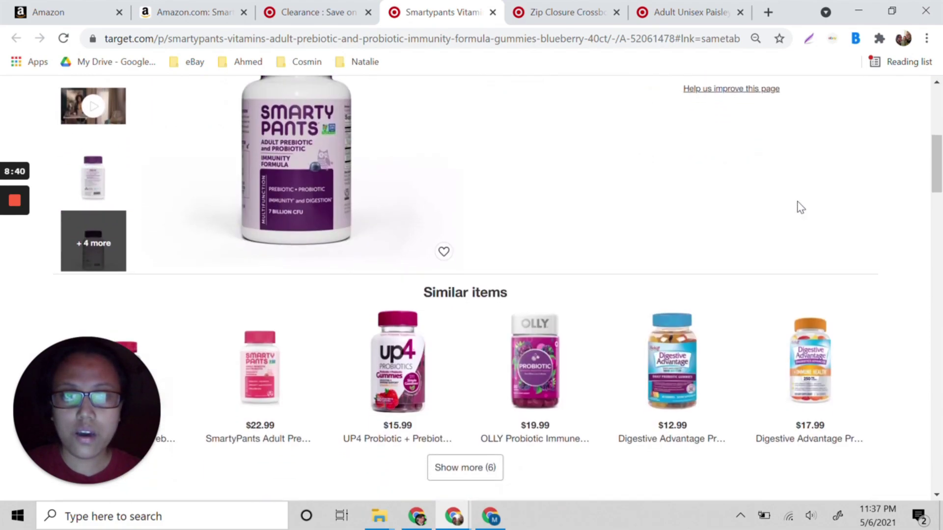
scroll(798, 207, "up", 6)
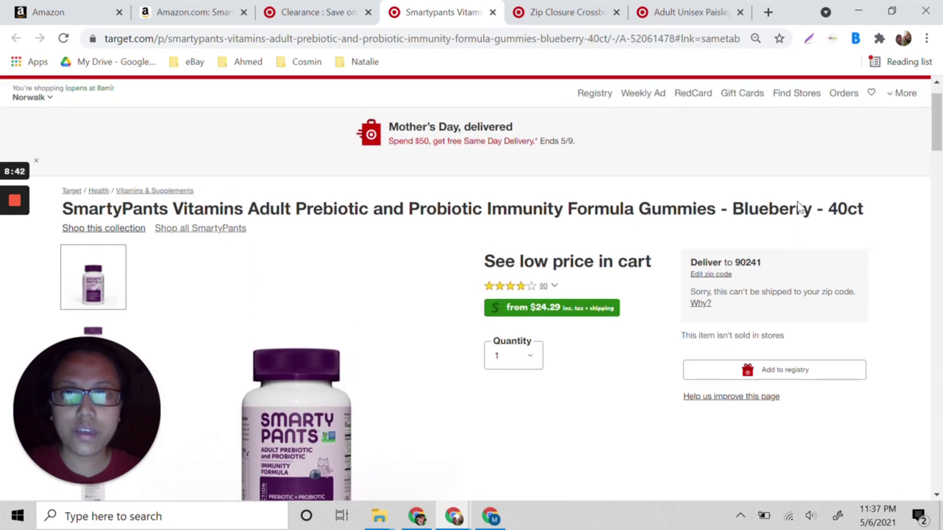
scroll(589, 193, "up", 2)
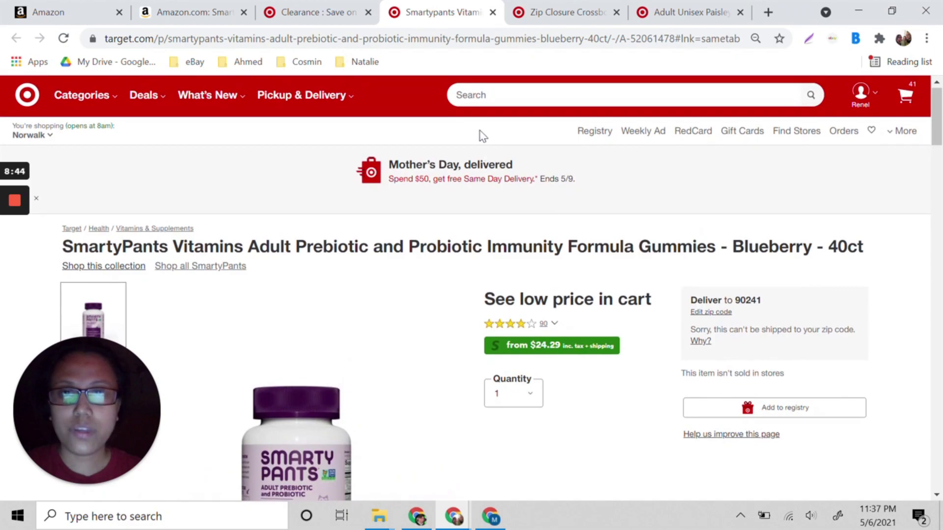
Return to the Target clearance results and close the SmartyPants product tab.
left_click(349, 13)
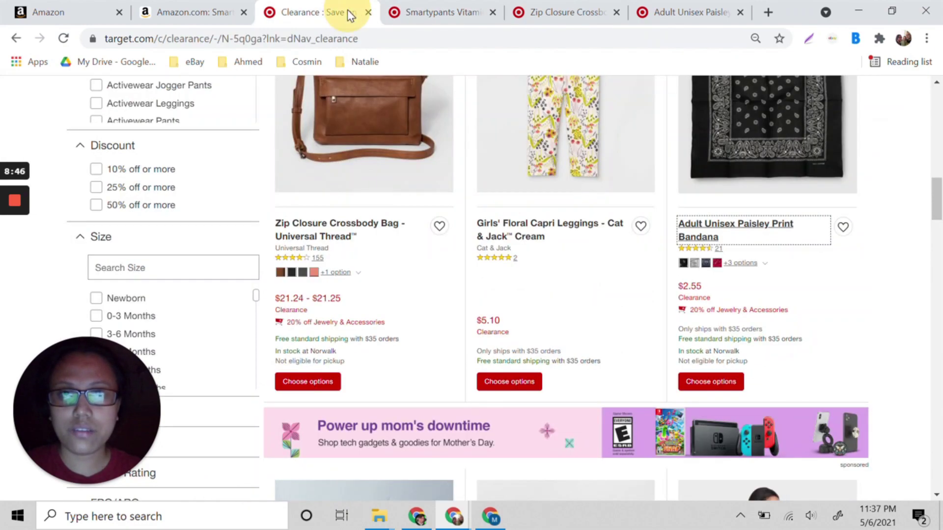
left_click(486, 12)
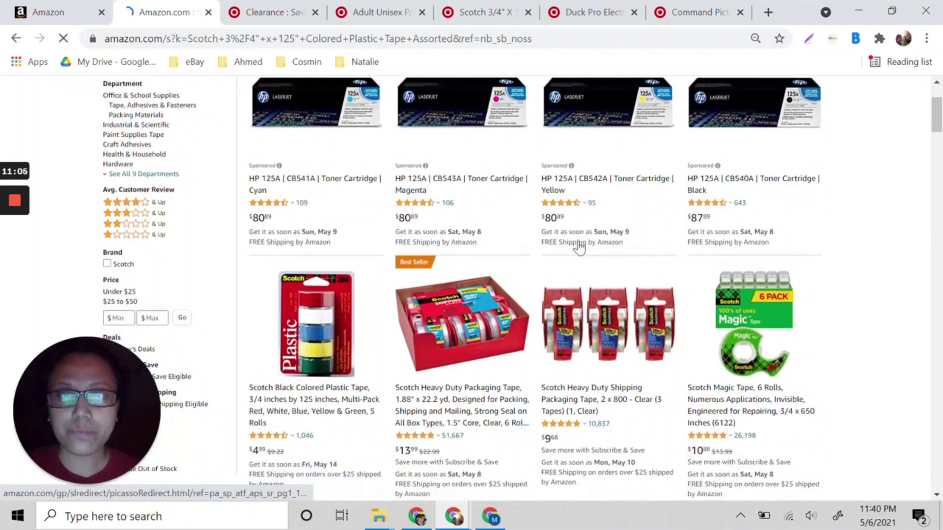
Compare Target's Scotch 3/4" x 125" Colored Plastic Tape with the Amazon results and open the matching 5-roll multi-pack listing.
left_click(471, 5)
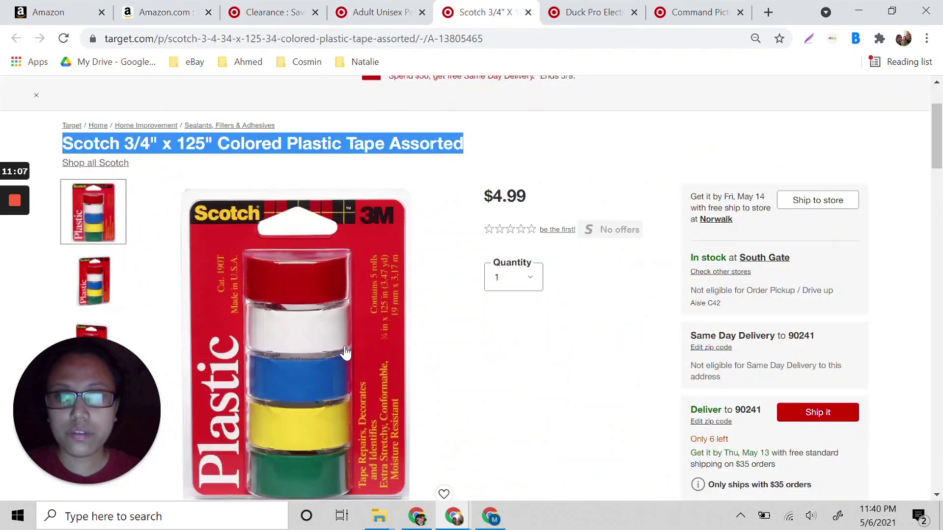
scroll(576, 371, "down", 1)
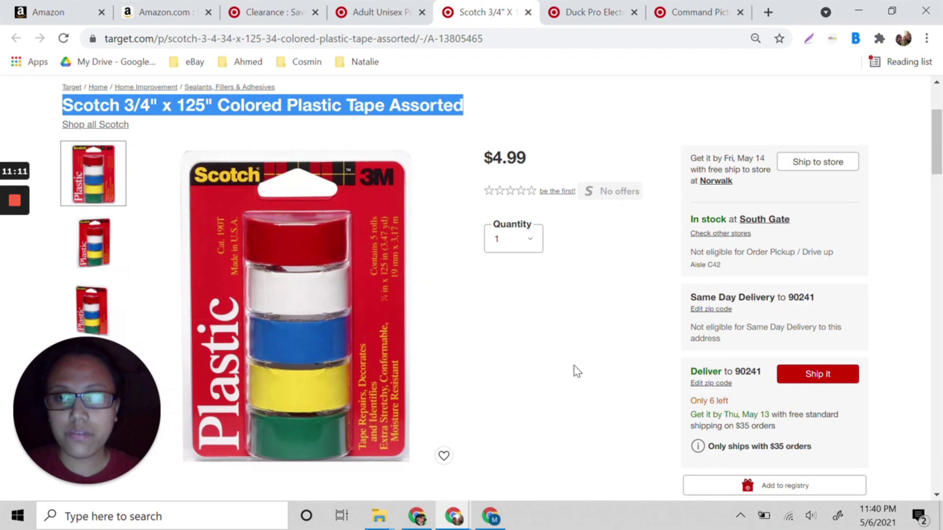
left_click(129, 11)
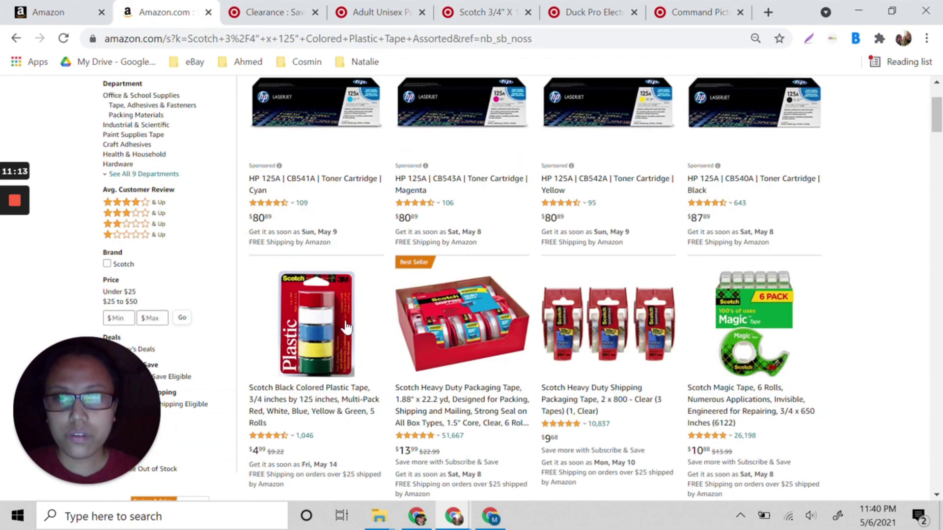
left_click(317, 396)
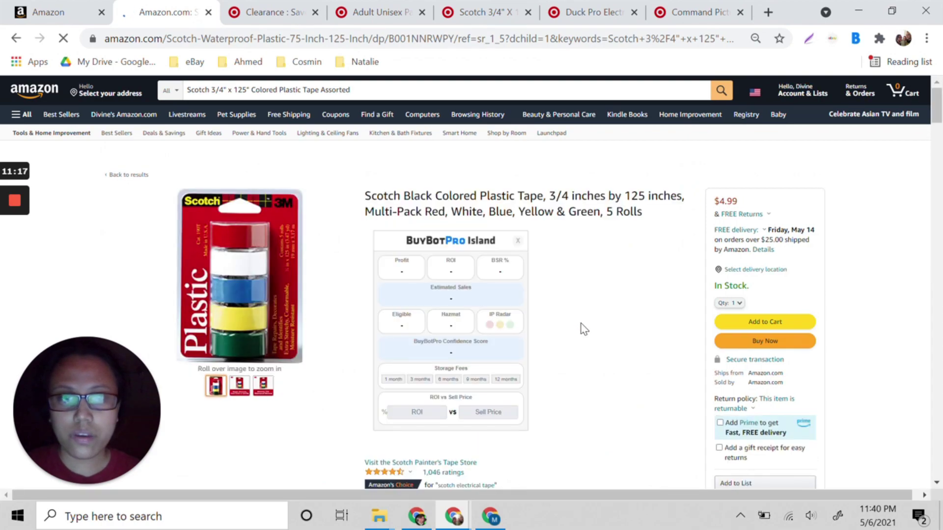
Check the tape's Target price, set the BuyBotPro buy price to 4.99 and run the analysis.
scroll(583, 329, "down", 1)
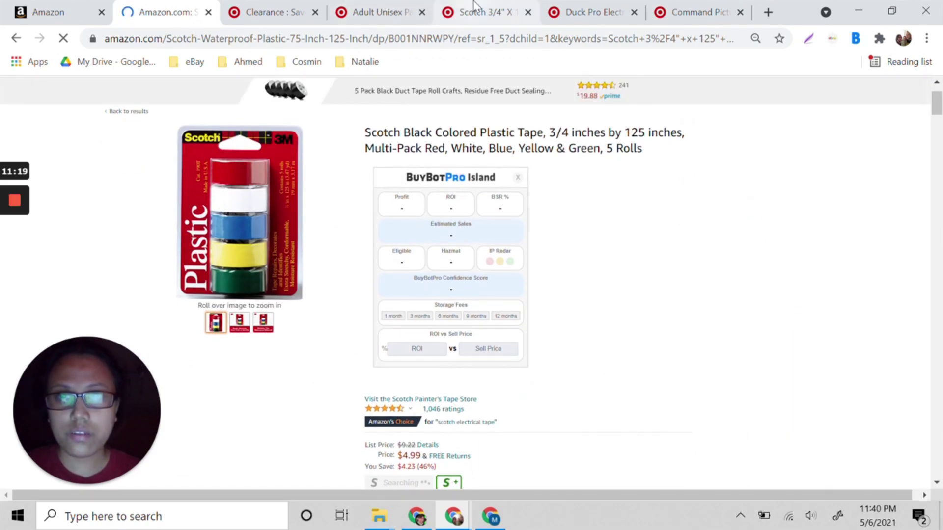
left_click(473, 2)
left_click(162, 12)
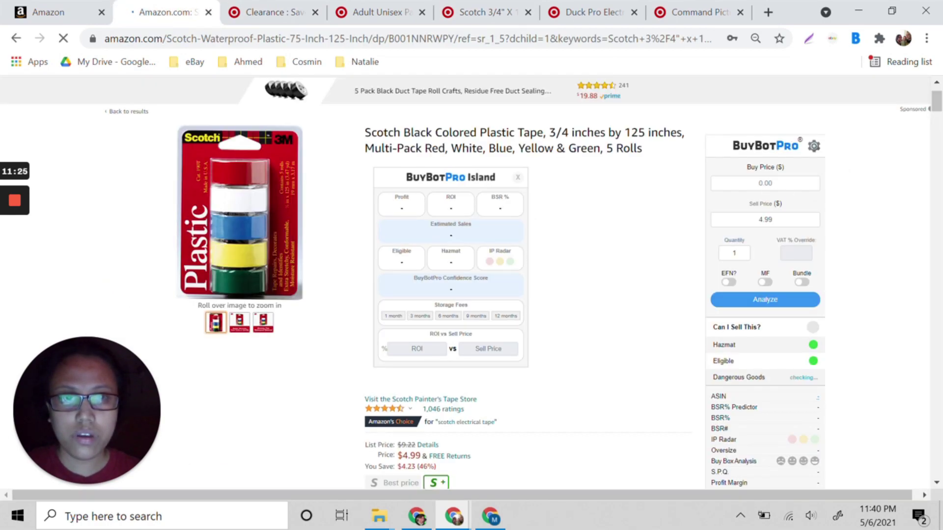
left_click(794, 183)
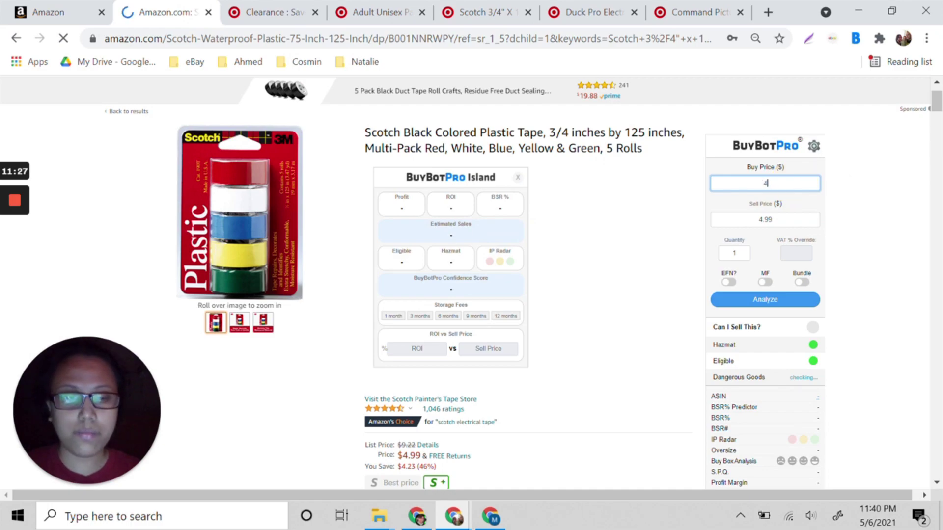
left_click(769, 313)
left_click(770, 311)
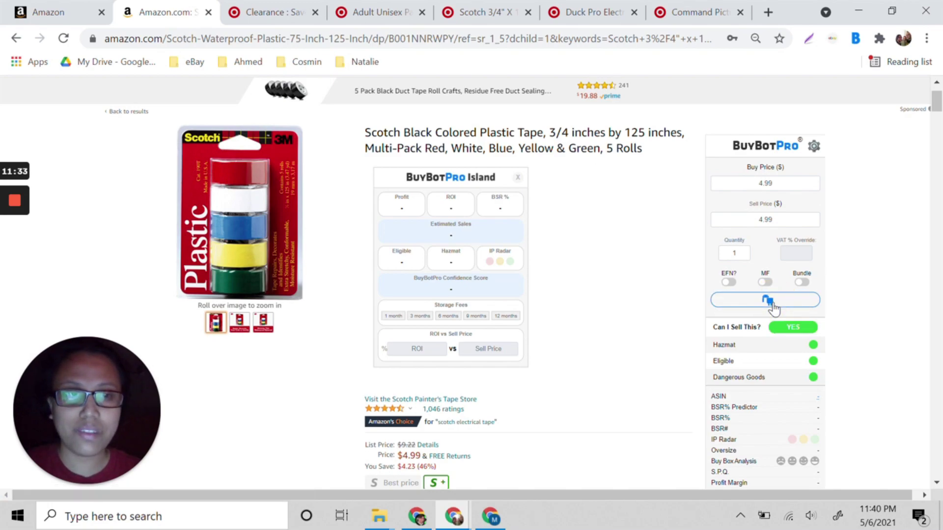
Review the tape's BuyBotPro eligibility, profit, ROI, confidence score and monthly estimated sales.
scroll(916, 312, "down", 1)
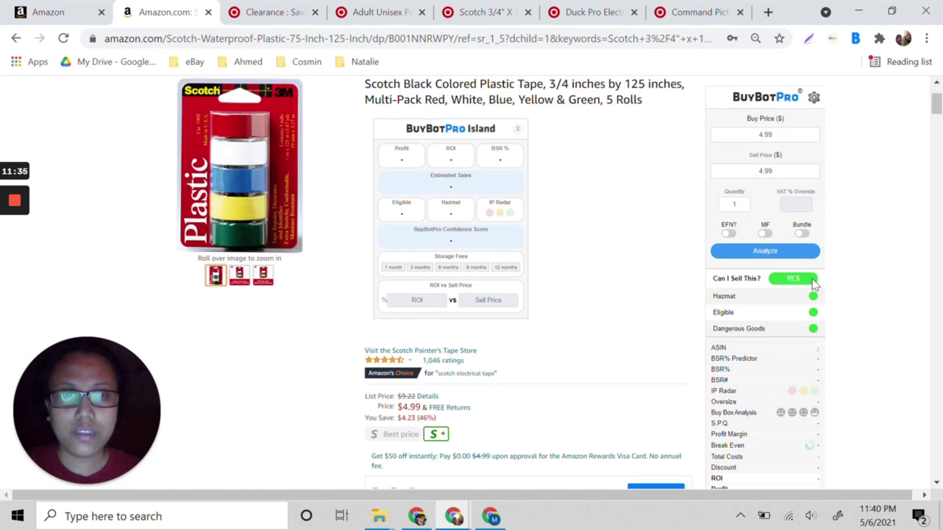
scroll(850, 306, "down", 8)
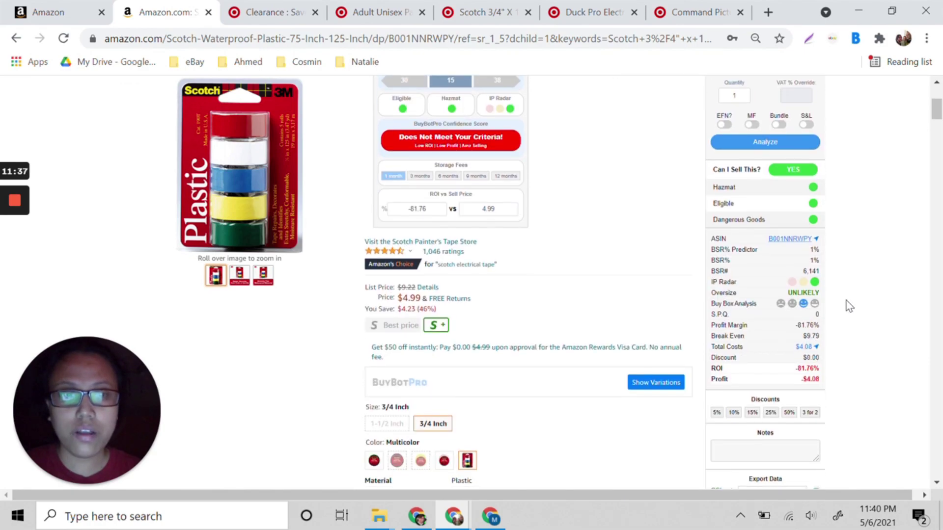
scroll(847, 305, "down", 2)
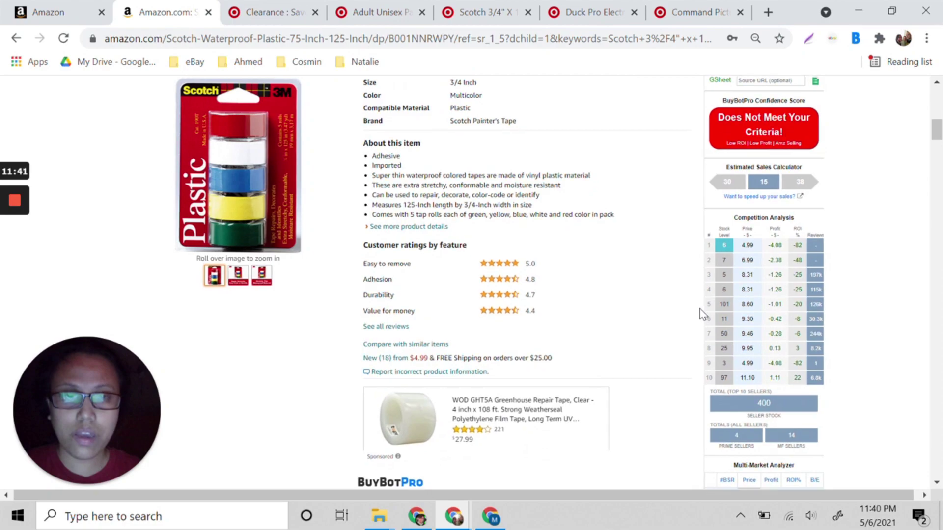
scroll(703, 315, "down", 1)
scroll(703, 315, "up", 1)
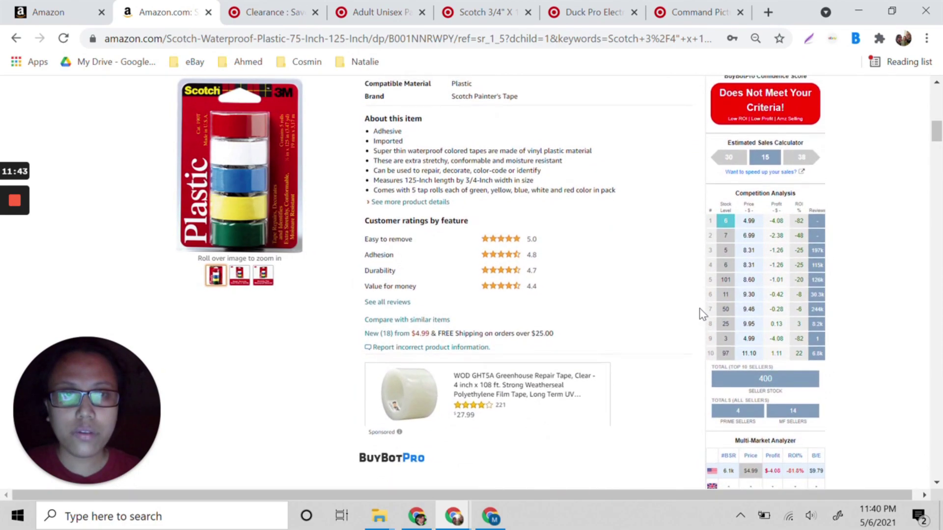
mouse_move(767, 167)
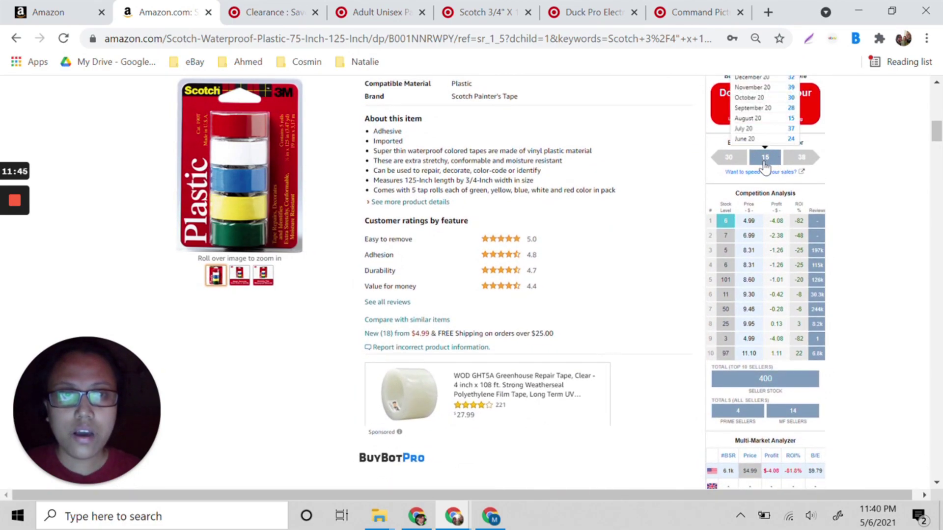
scroll(776, 201, "up", 1)
mouse_move(764, 193)
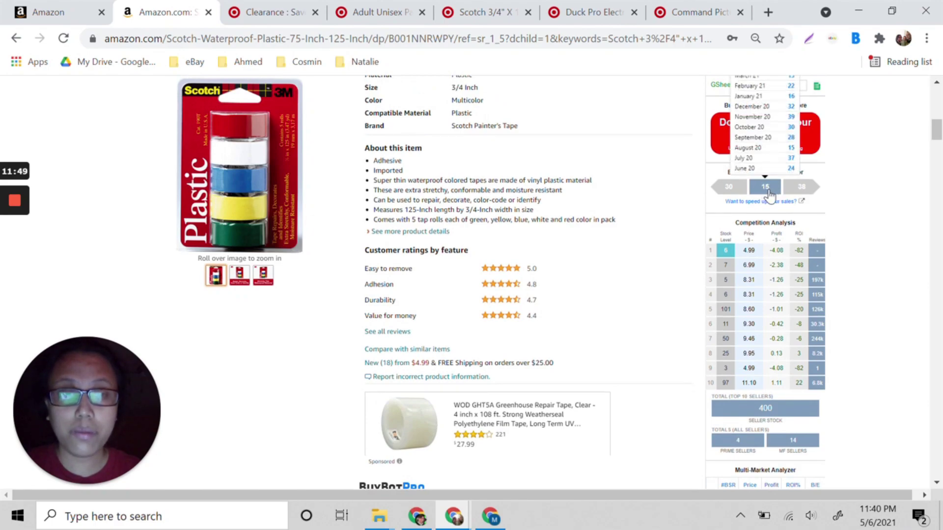
Examine the Scotch tape's seller competition and its price and sales-rank history charts, ending at the BuyBotPro summary.
scroll(769, 195, "down", 2)
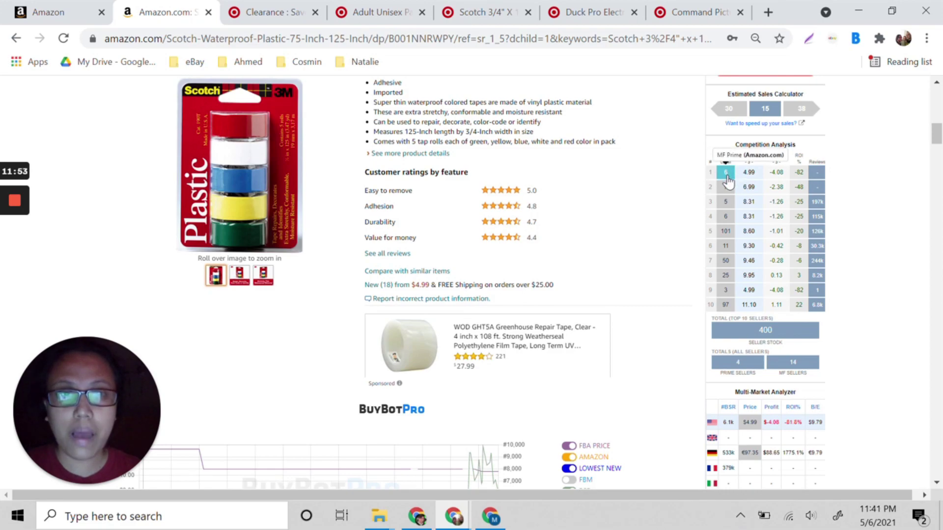
scroll(728, 181, "down", 5)
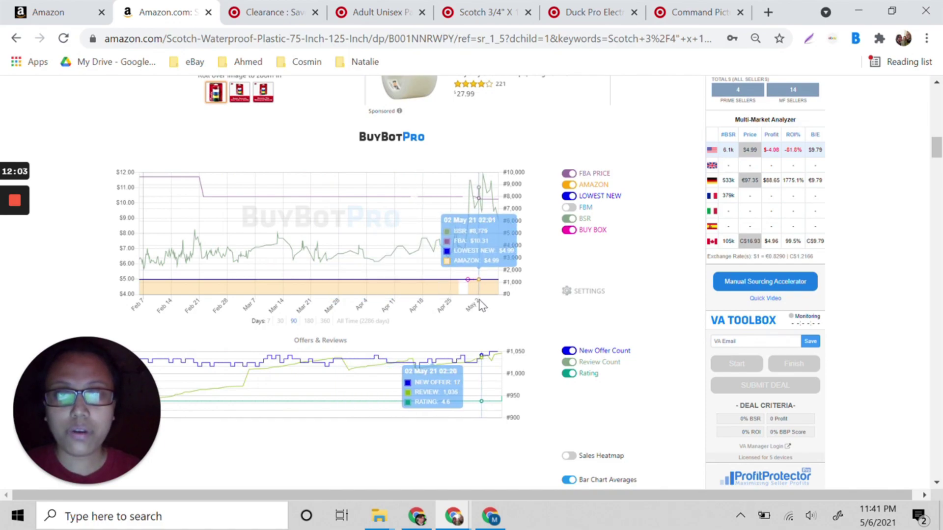
scroll(599, 305, "up", 1)
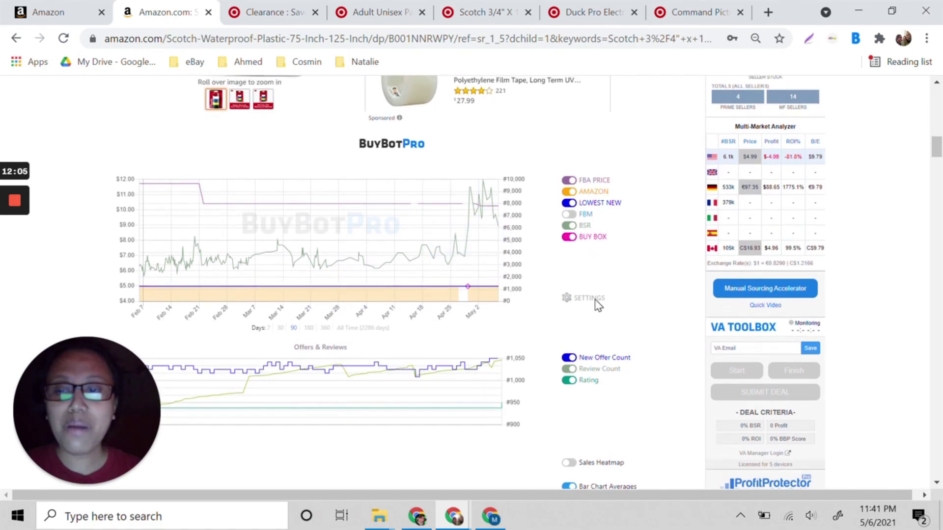
scroll(598, 306, "up", 3)
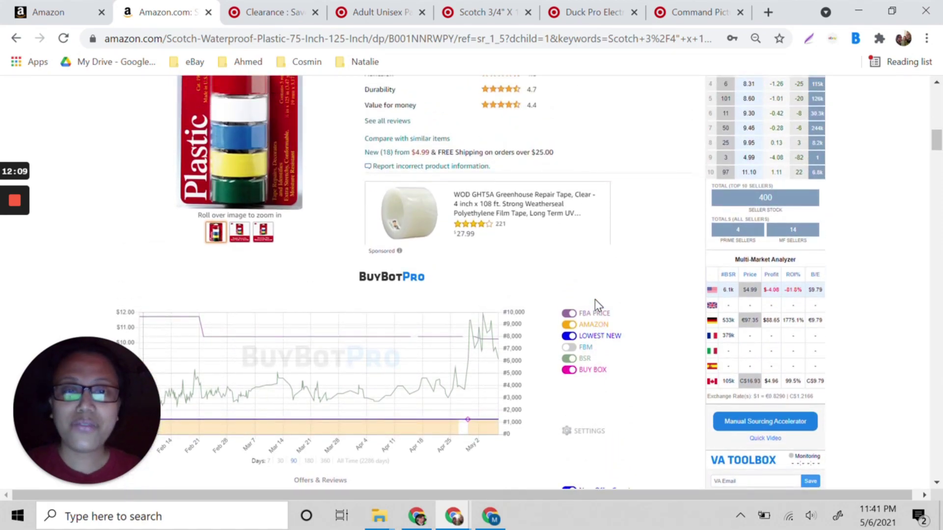
scroll(594, 299, "up", 3)
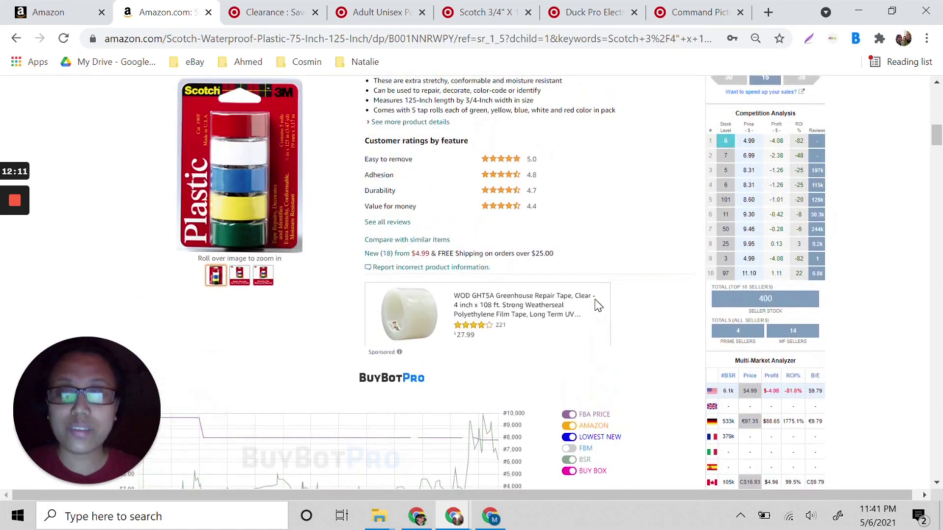
scroll(597, 306, "up", 10)
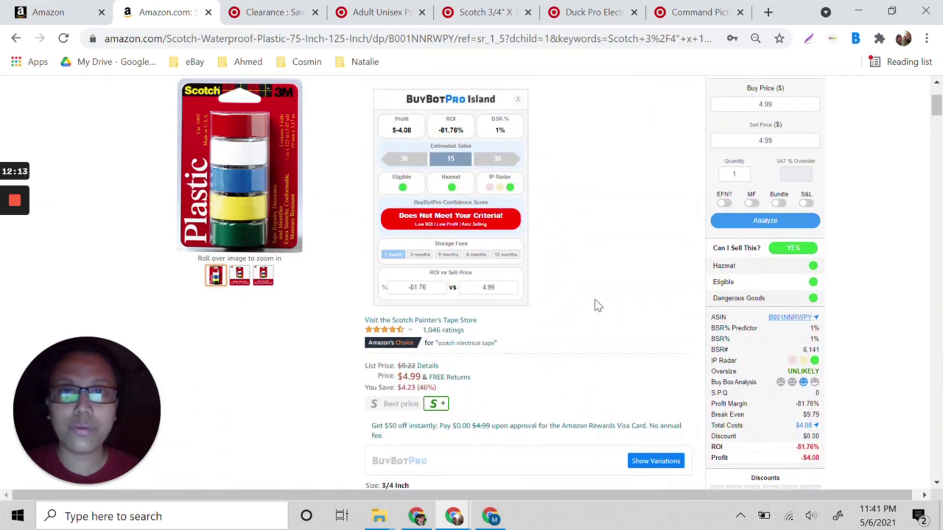
Switch to the Target page for the Command Picture Hanging Strips 5/8" x 2 3/4" White 50/Carton.
left_click(499, 9)
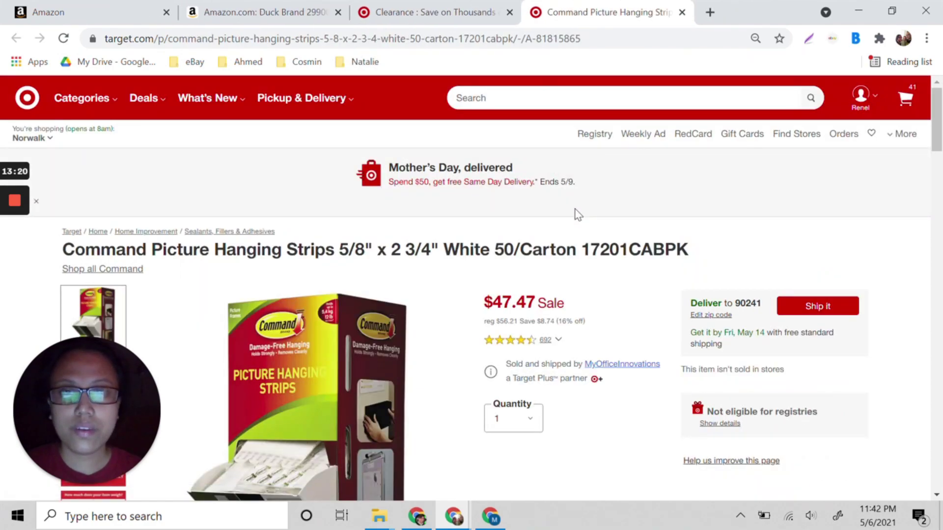
Search Amazon for the full Target product title, "Command Picture Hanging Strips 5/8" x 2 3/4" White 50/Carton 17201CABPK".
scroll(577, 213, "down", 2)
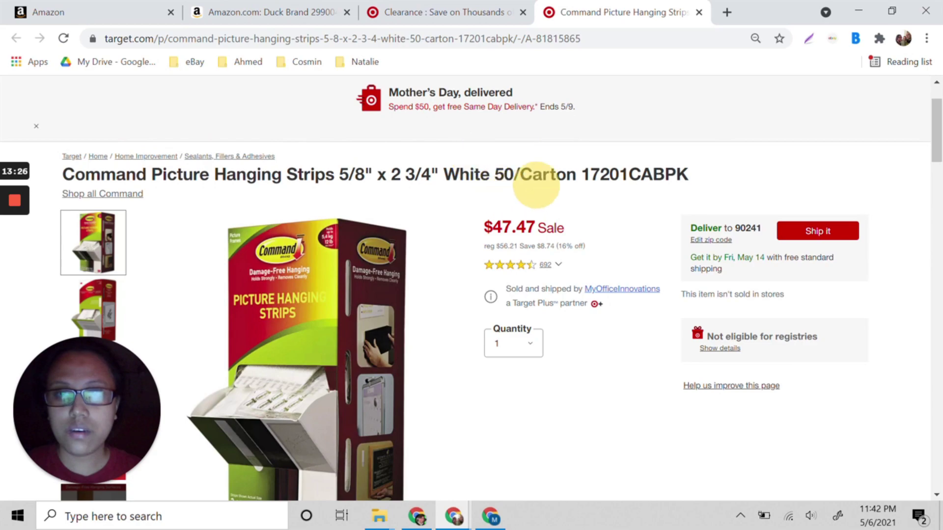
left_click_drag(690, 175, 71, 176)
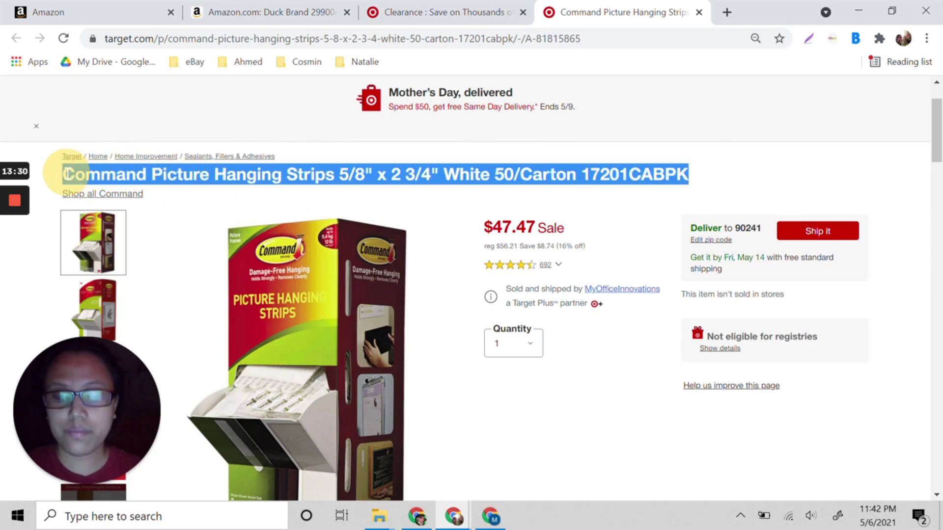
left_click(235, 7)
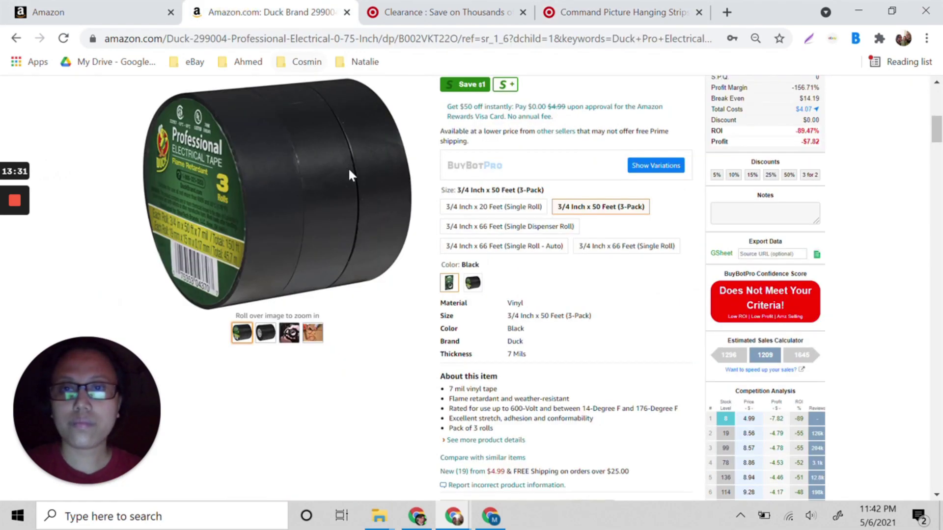
scroll(348, 174, "up", 8)
triple_click(364, 90)
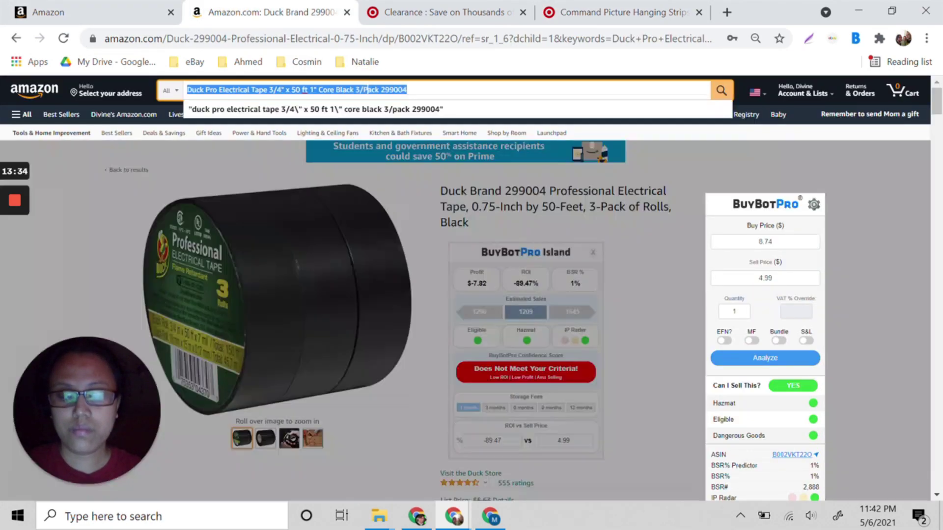
type("Command Picture Hanging Strips 5/8\" x 2 3/4\" White 50/Carton 17201CABPK")
key("Return")
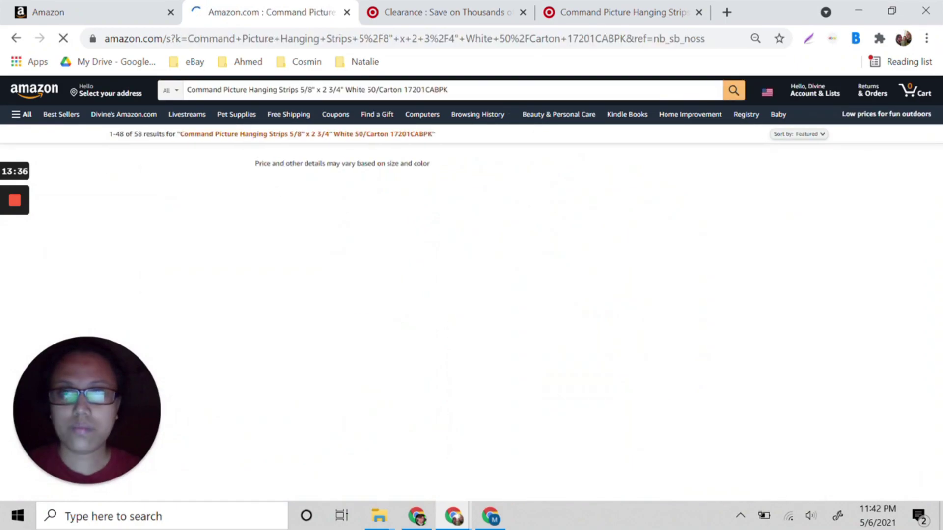
Look through the Amazon results for the Command strips carton and compare the candidates with the product on the Target page.
scroll(645, 278, "down", 13)
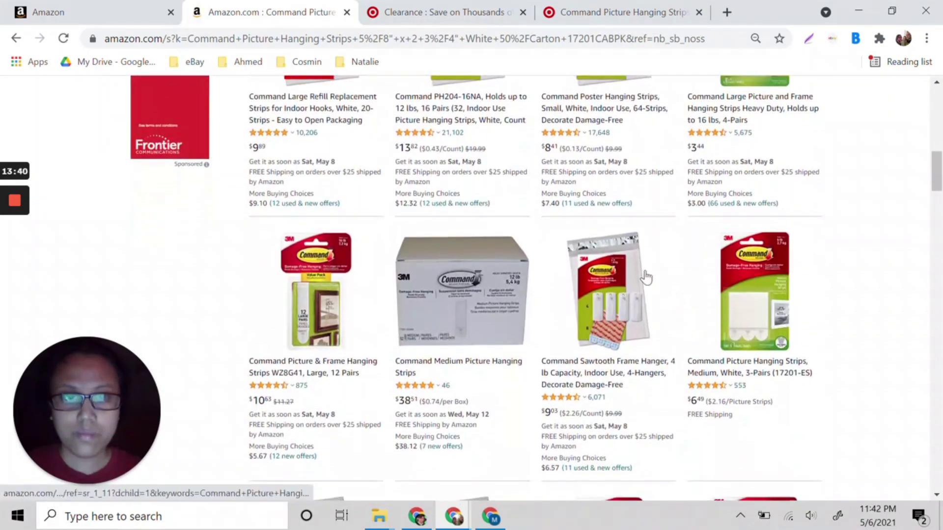
scroll(645, 278, "down", 9)
scroll(646, 277, "down", 10)
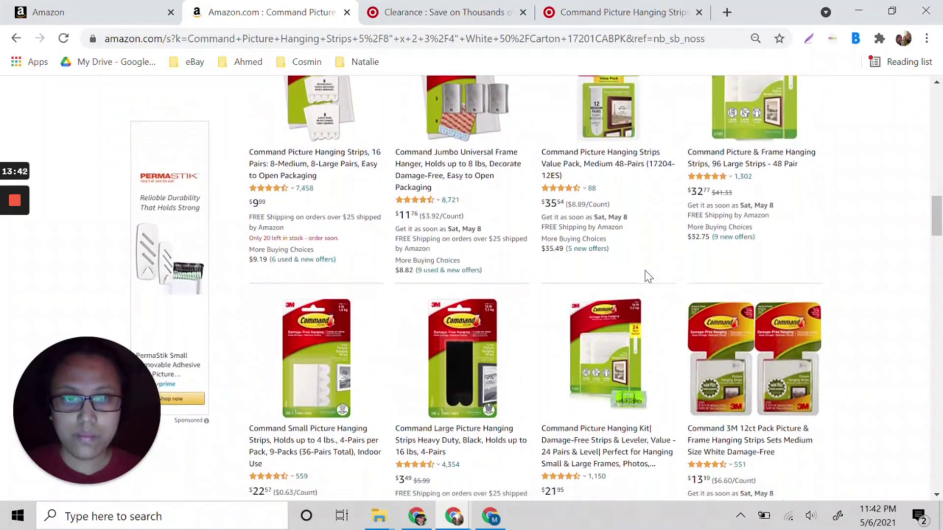
scroll(646, 277, "down", 9)
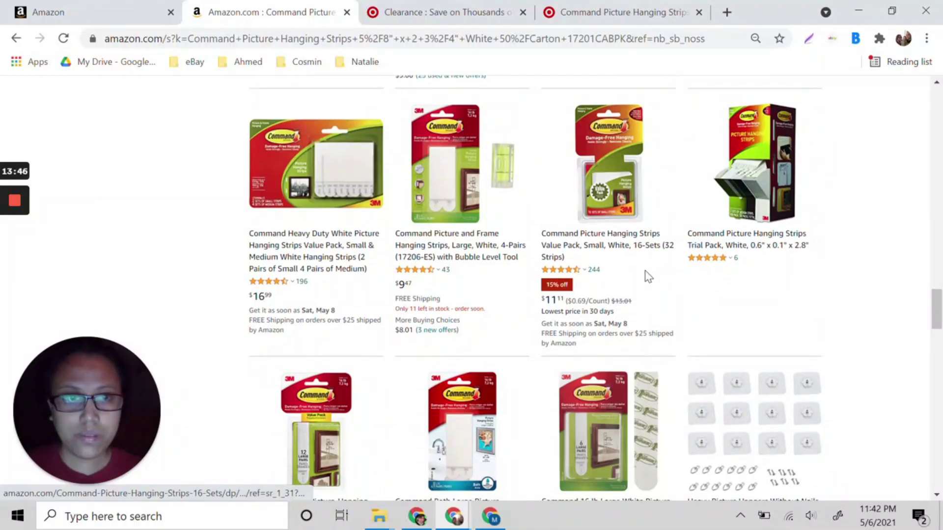
left_click(637, 7)
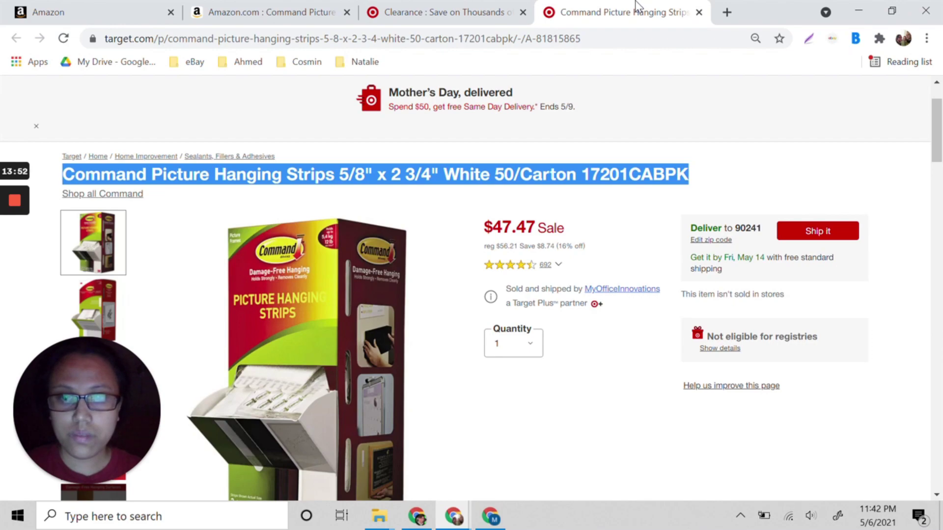
scroll(637, 215, "down", 2)
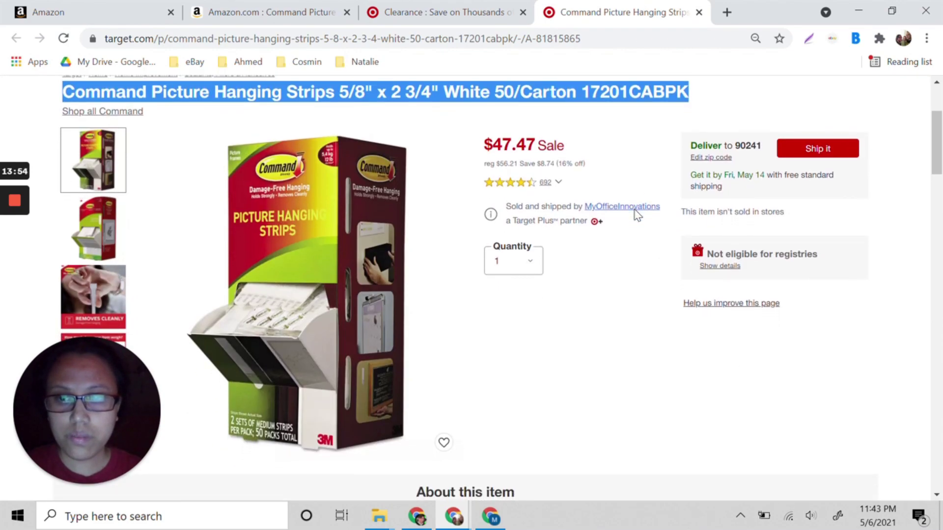
left_click(243, 10)
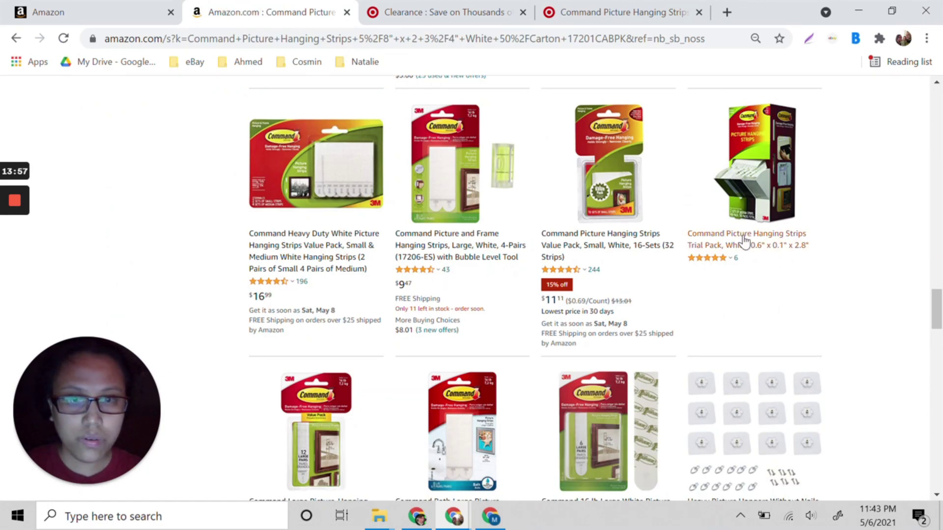
Check the remaining results and open the Amazon listing for the Command Picture Hanging Strips Trial Pack, White, 0.6" x 0.1" x 2.8".
scroll(744, 240, "down", 12)
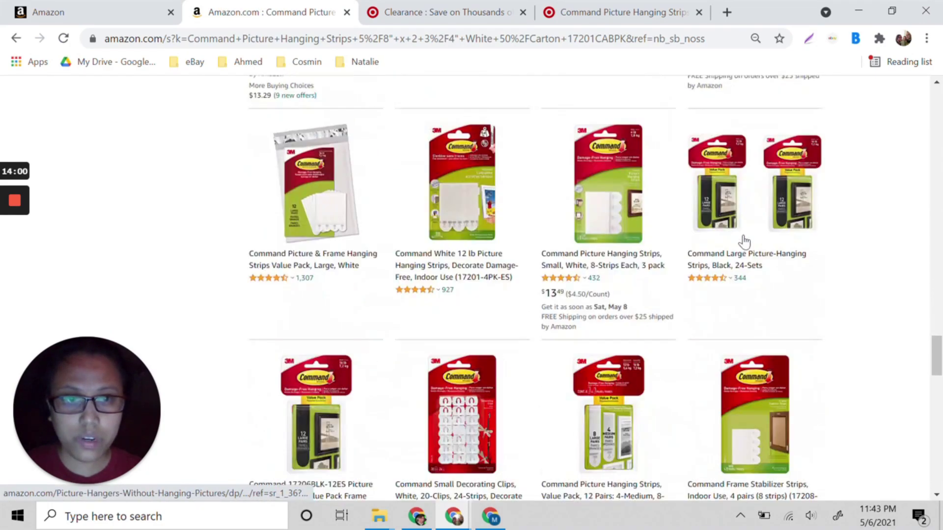
scroll(744, 240, "down", 5)
scroll(746, 241, "up", 10)
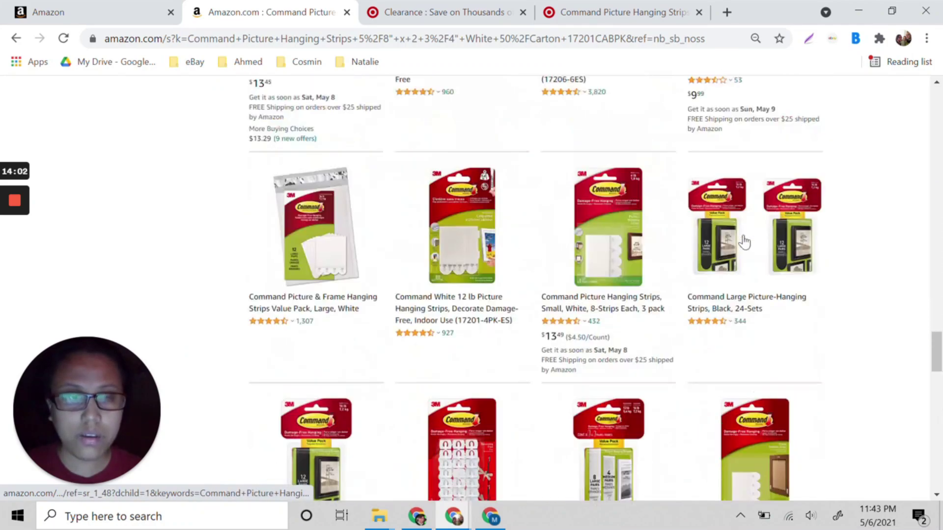
scroll(744, 240, "up", 4)
left_click(745, 263)
scroll(745, 262, "down", 1)
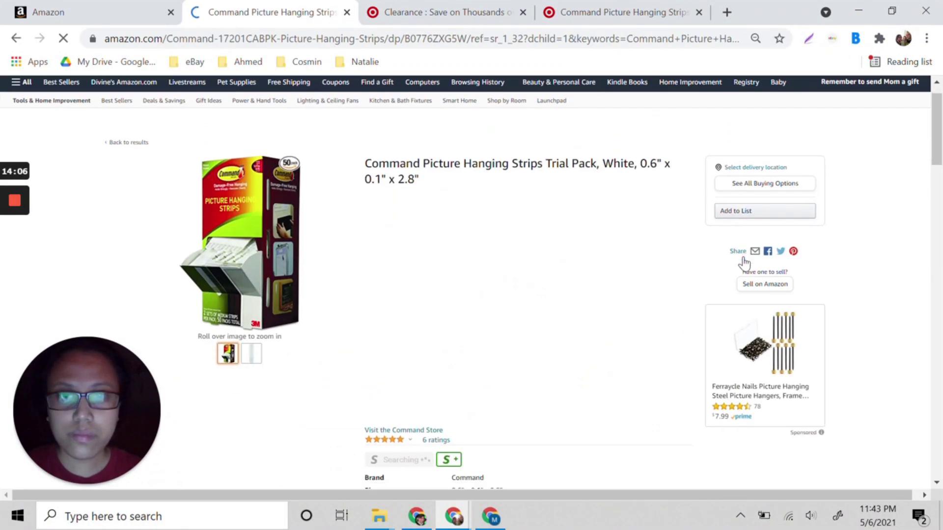
scroll(744, 262, "down", 2)
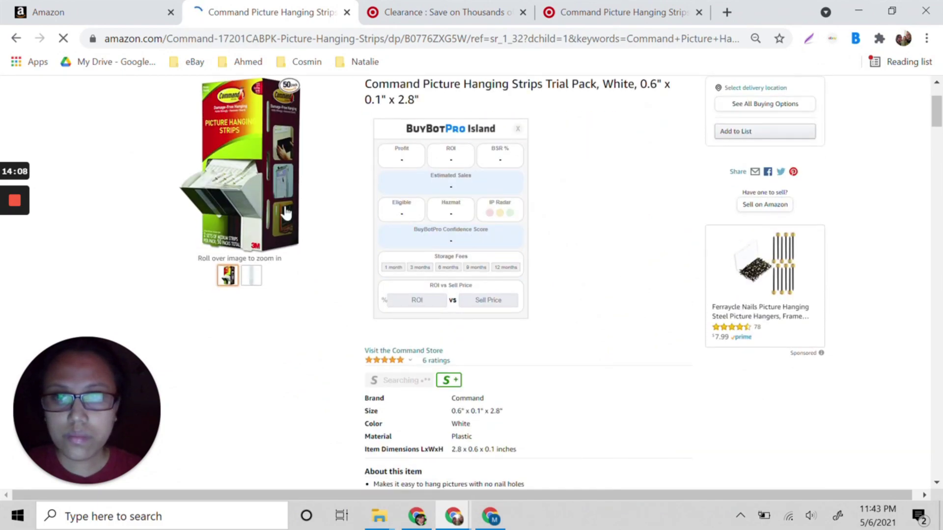
mouse_move(286, 213)
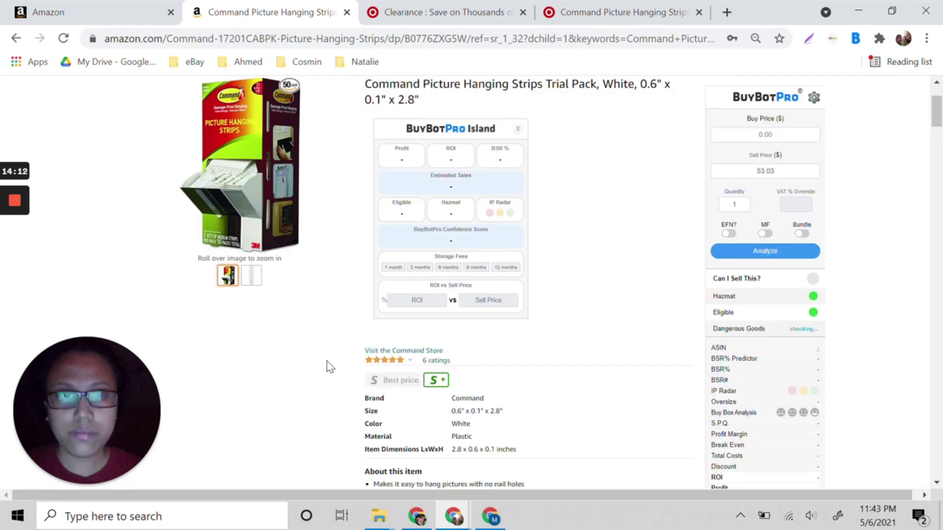
Check the Command strips' Target price, set the BuyBotPro buy price to 47.47 and run the analysis.
left_click(500, 6)
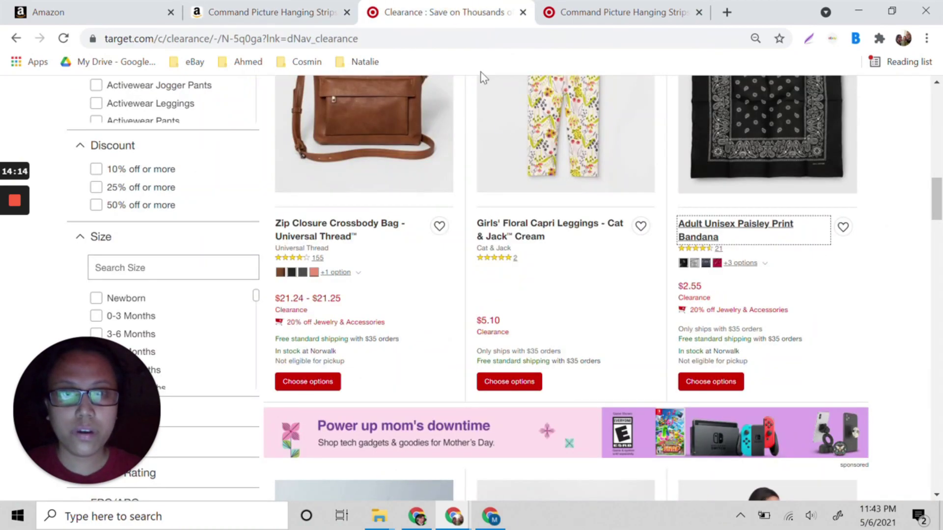
scroll(601, 307, "up", 2)
left_click(606, 10)
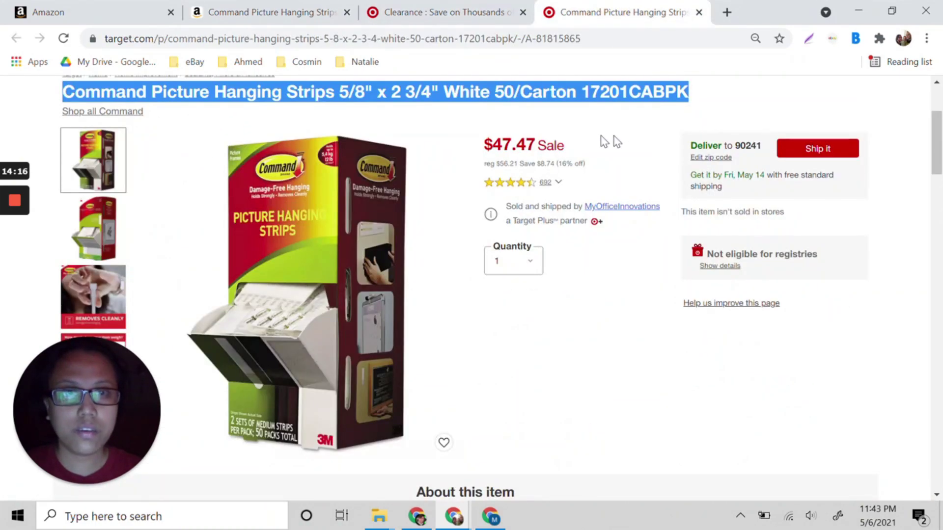
left_click(317, 6)
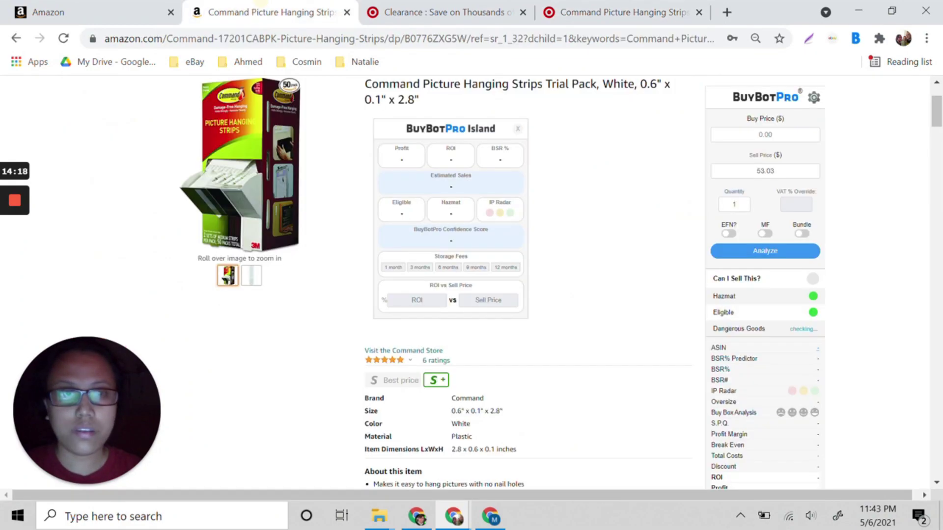
left_click(785, 137)
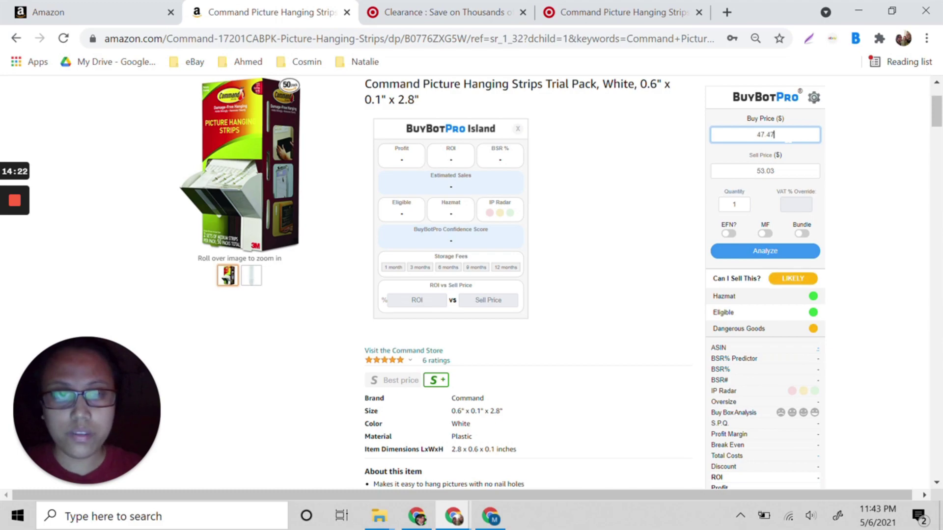
left_click(766, 252)
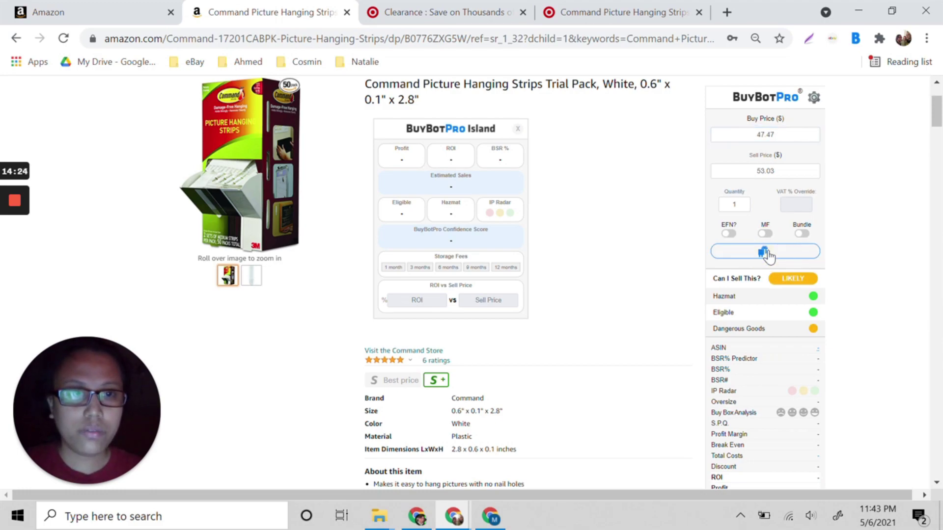
Review the Command strips' BuyBotPro eligibility, profit, ROI, confidence score, estimated sales, price history and seller competition.
scroll(864, 290, "down", 1)
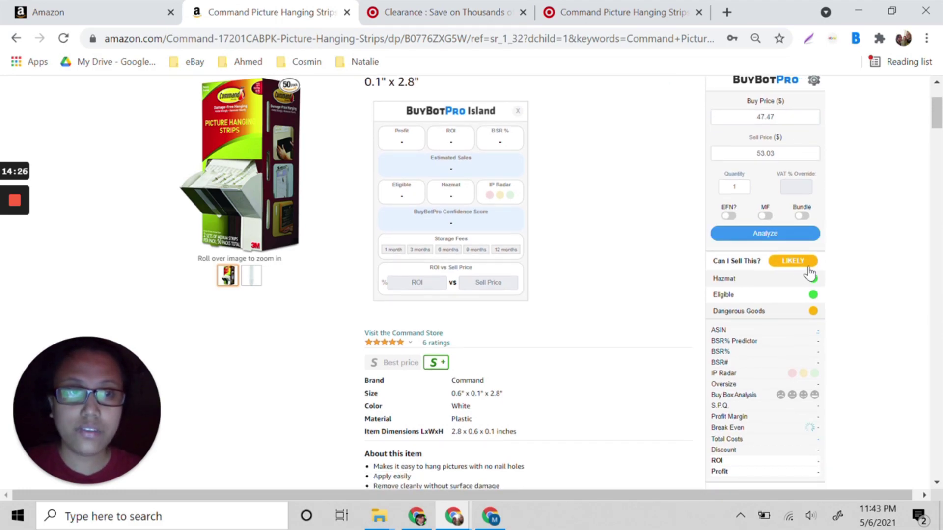
scroll(844, 291, "down", 1)
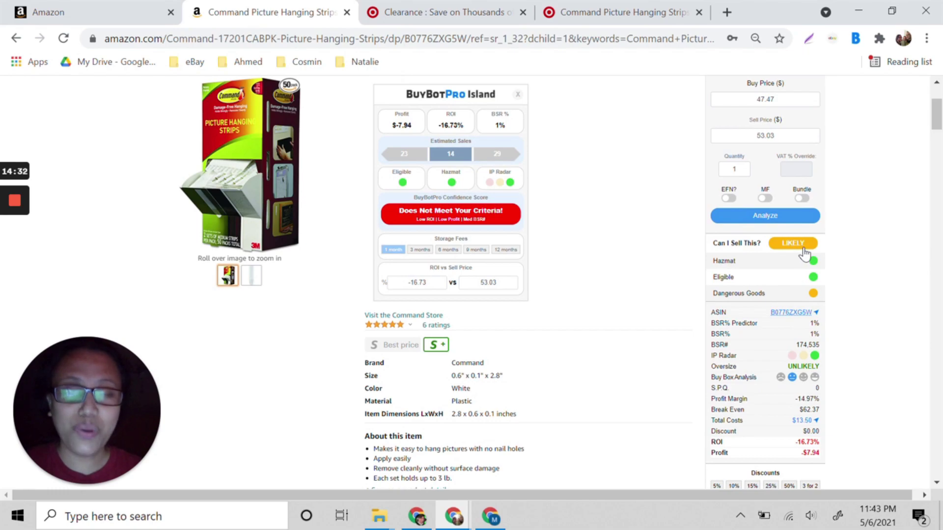
scroll(808, 260, "down", 3)
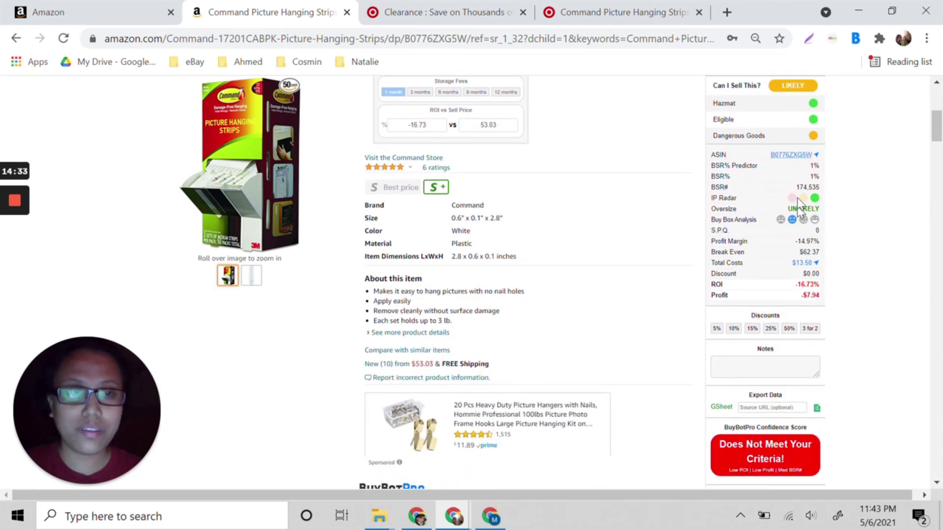
scroll(823, 308, "down", 12)
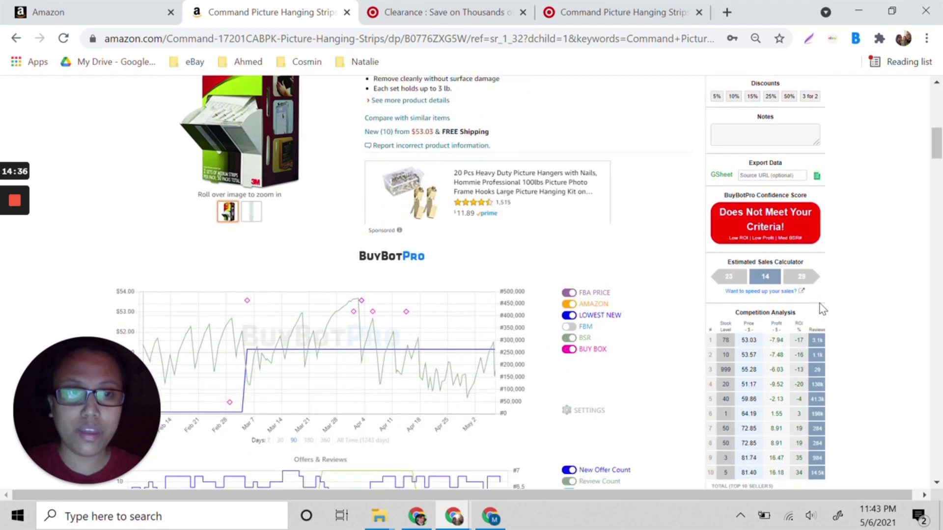
scroll(823, 309, "down", 1)
scroll(824, 308, "up", 4)
scroll(821, 308, "up", 1)
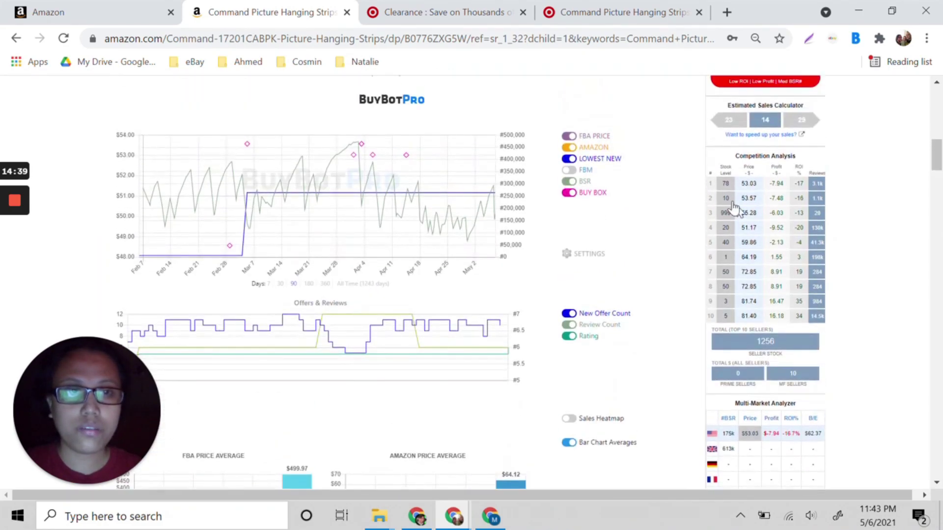
scroll(763, 319, "up", 15)
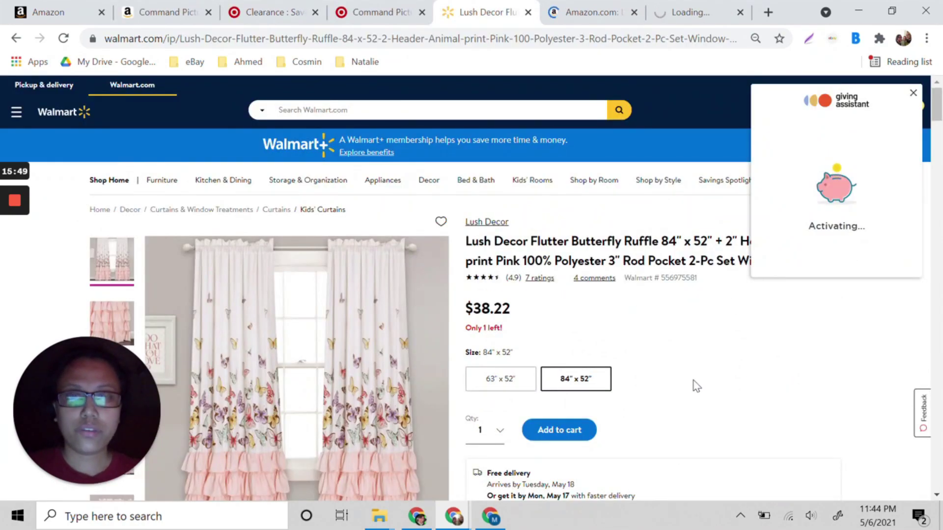
Dismiss the Giving Assistant cash-back pop-up on the Walmart page for the Lush Decor Flutter Butterfly Ruffle curtains.
scroll(696, 386, "down", 2)
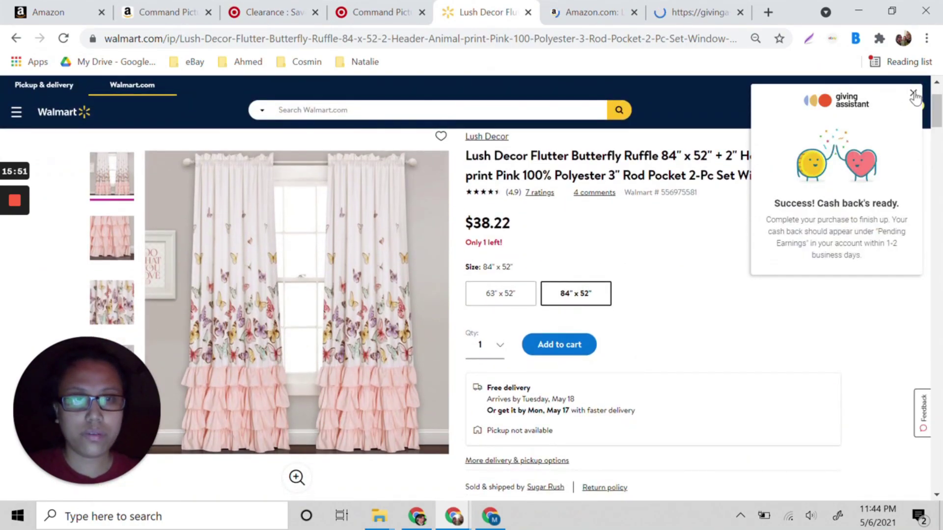
left_click(914, 94)
scroll(745, 302, "up", 1)
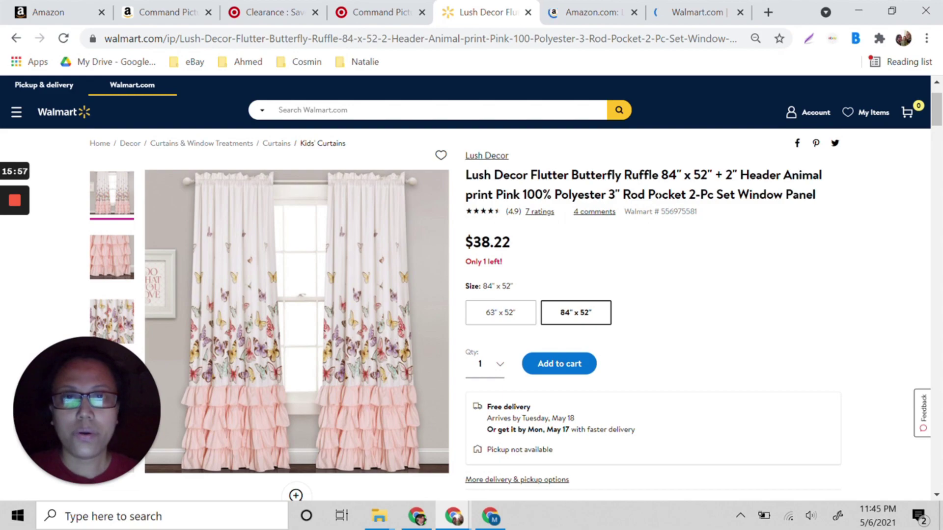
Compare the Lush Decor butterfly curtains' Walmart title, size and price with the matching Amazon listing, ending on Amazon.
left_click(585, 7)
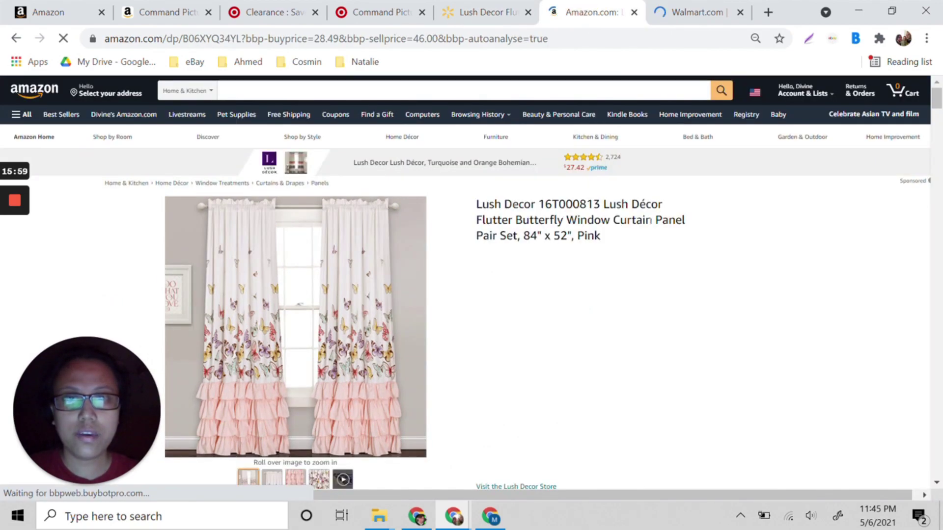
left_click(562, 7)
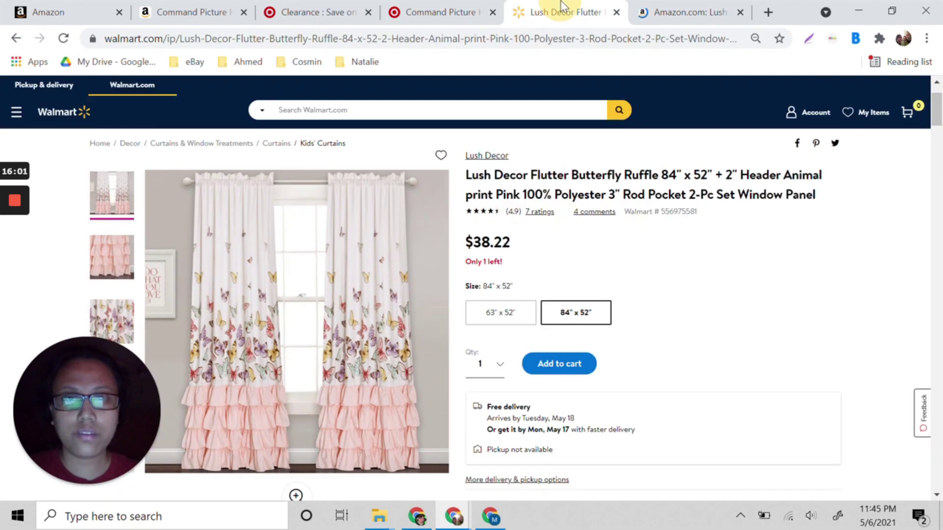
left_click(698, 11)
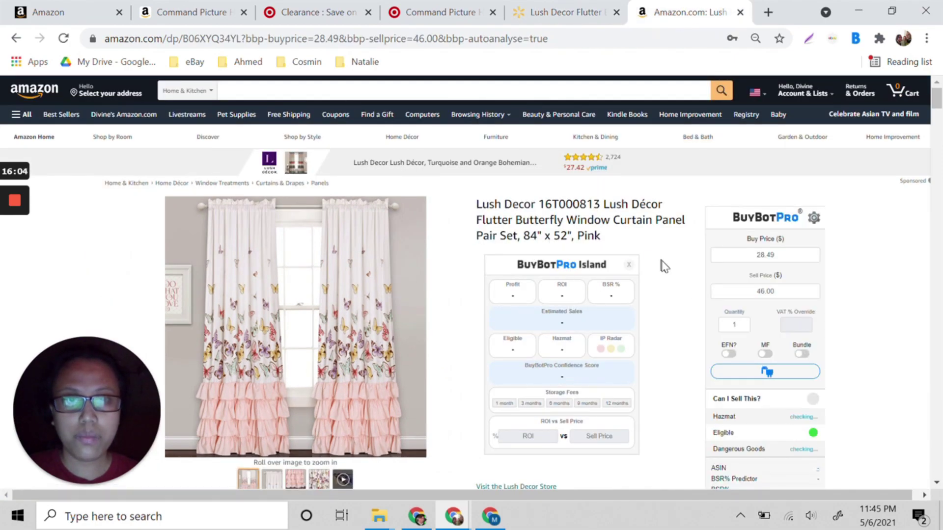
scroll(663, 265, "down", 1)
left_click(545, 6)
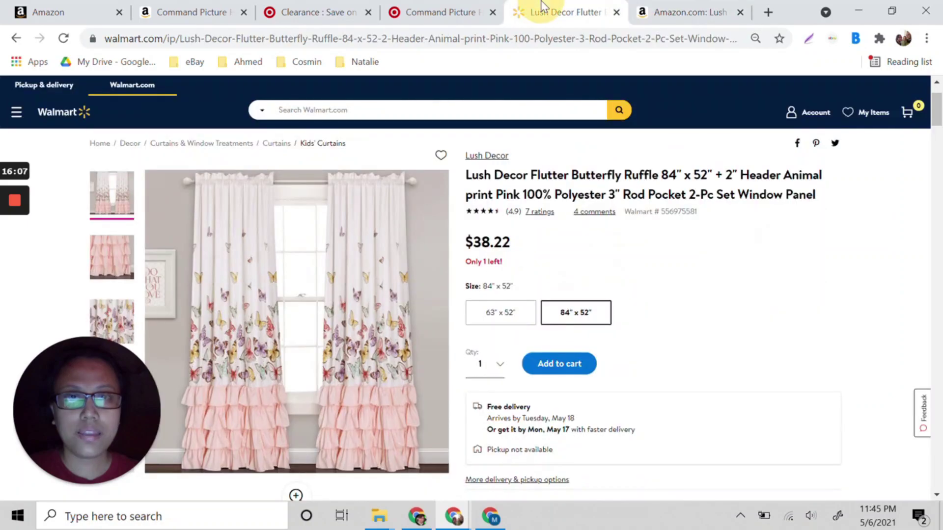
left_click(646, 15)
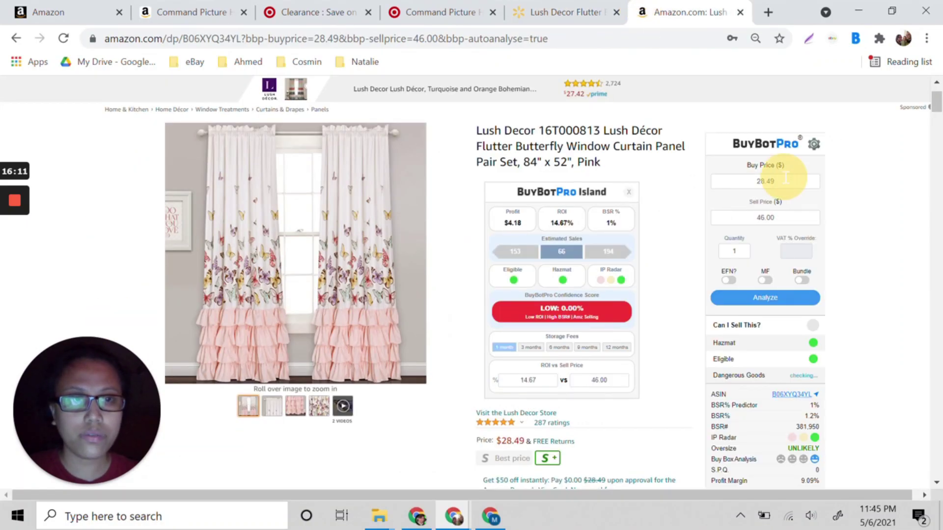
Set the BuyBotPro buy price for the Lush Decor butterfly curtains to 38.32 and run the analysis.
left_click(774, 182)
key("BackSpace")
key("BackSpace")
key("BackSpace")
key("BackSpace")
key("BackSpace")
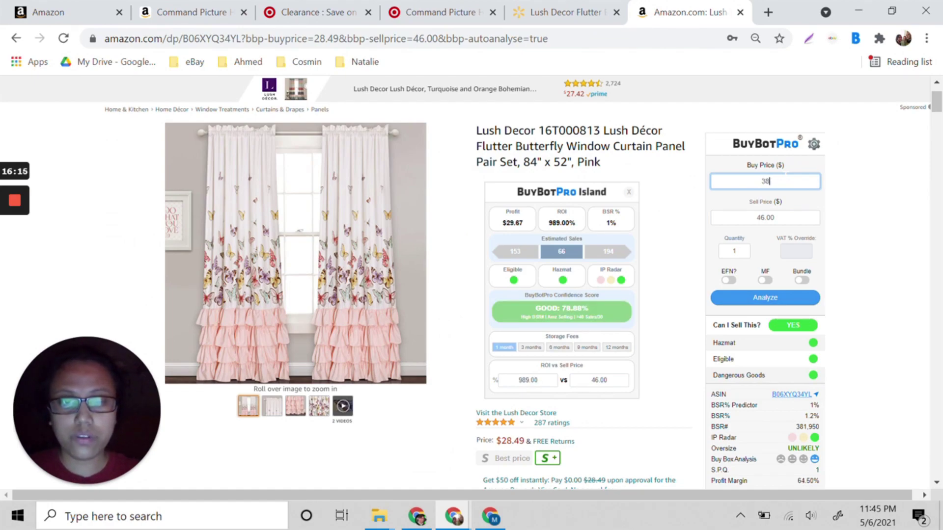
type("38.32")
left_click(782, 301)
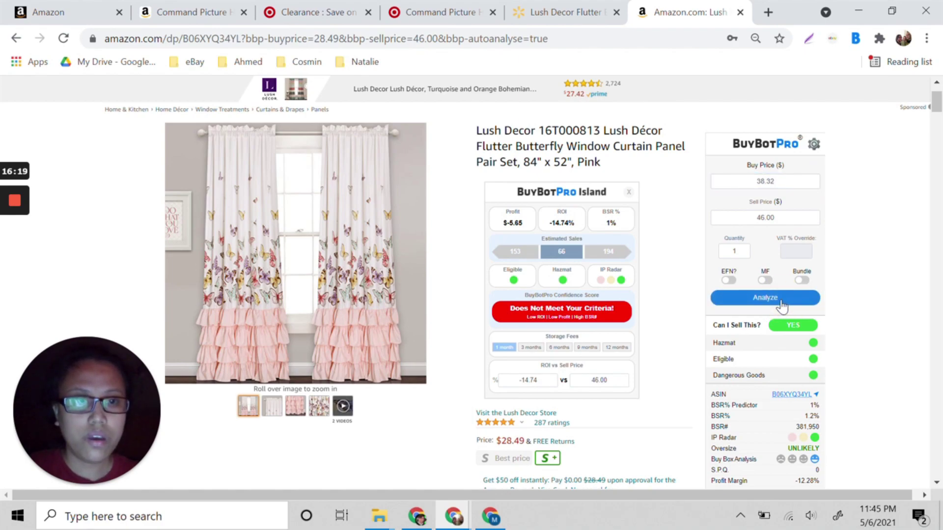
Review the butterfly curtains' BuyBotPro eligibility, ROI, profit, confidence score, seller competition and price history.
scroll(782, 306, "down", 1)
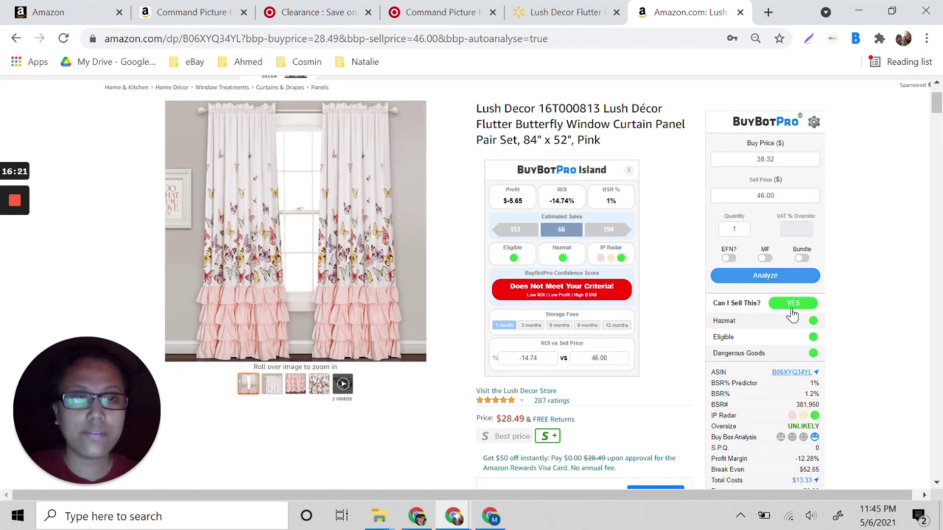
scroll(792, 314, "down", 2)
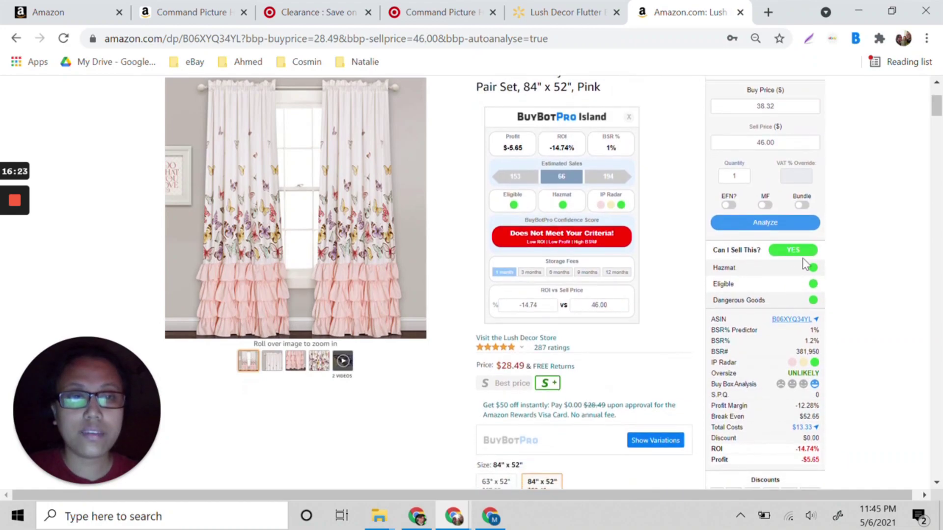
scroll(805, 264, "down", 5)
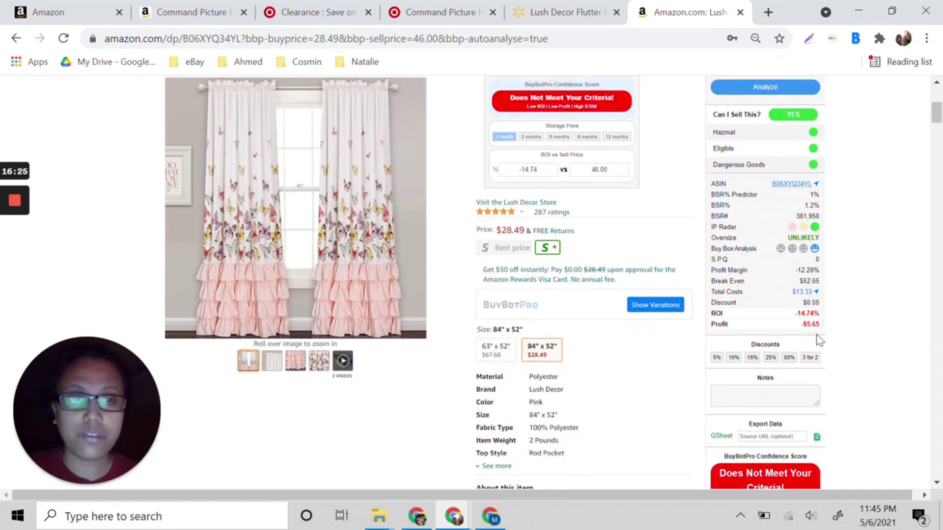
scroll(819, 339, "down", 10)
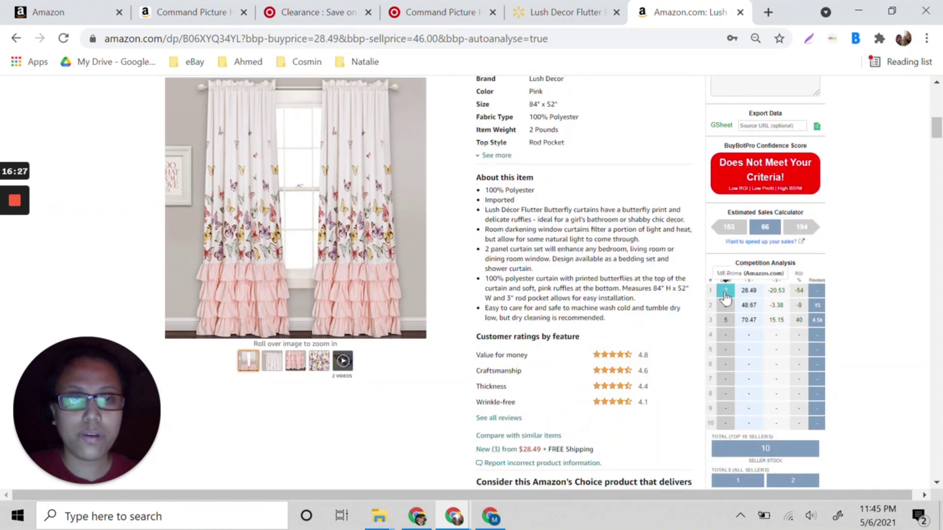
scroll(723, 298, "down", 10)
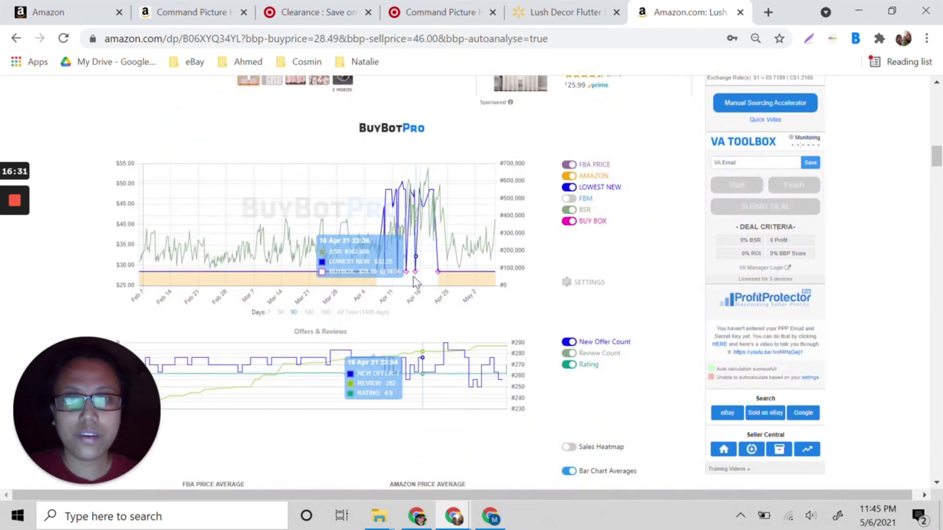
scroll(552, 306, "up", 3)
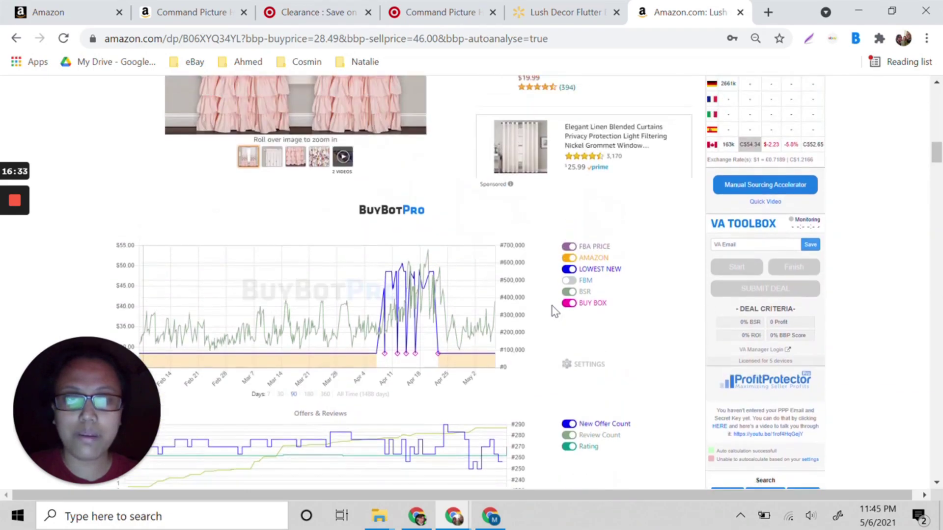
scroll(554, 310, "up", 8)
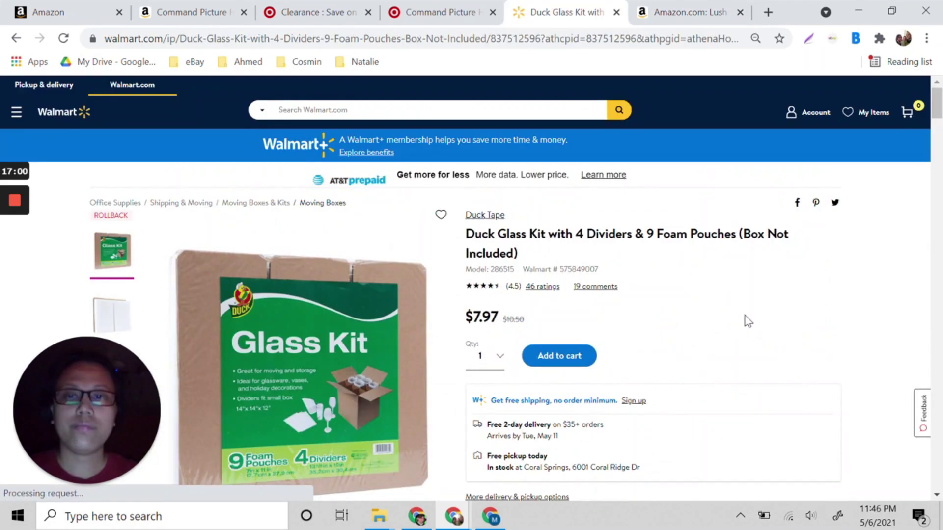
Copy the Walmart title "Duck Glass Kit with 4 Dividers & 9 Foam Pouches (Box Not Included)" and search Amazon for it.
mouse_move(467, 240)
left_mouse_down()
mouse_move(521, 250)
mouse_move(470, 236)
left_mouse_up()
key("ctrl+c")
left_click(540, 254)
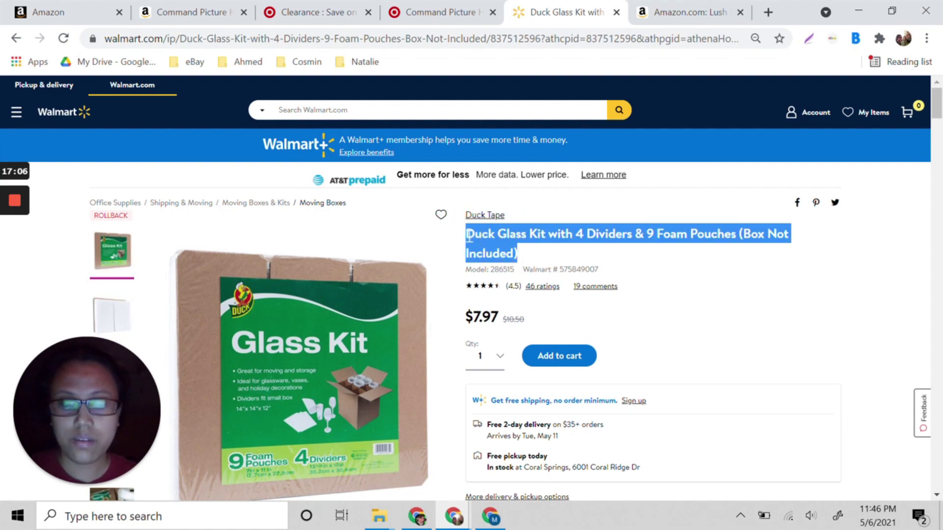
left_click(649, 11)
left_click(493, 89)
key("ctrl+v")
key("Return")
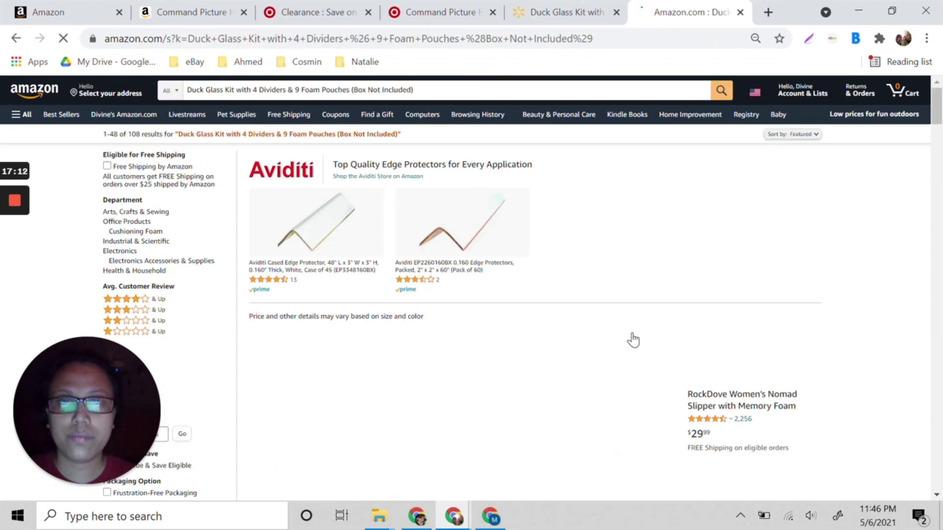
Find the Amazon result matching the Walmart glass kit and open the Duck Brand Dish & Glass Kits listing.
scroll(634, 340, "down", 5)
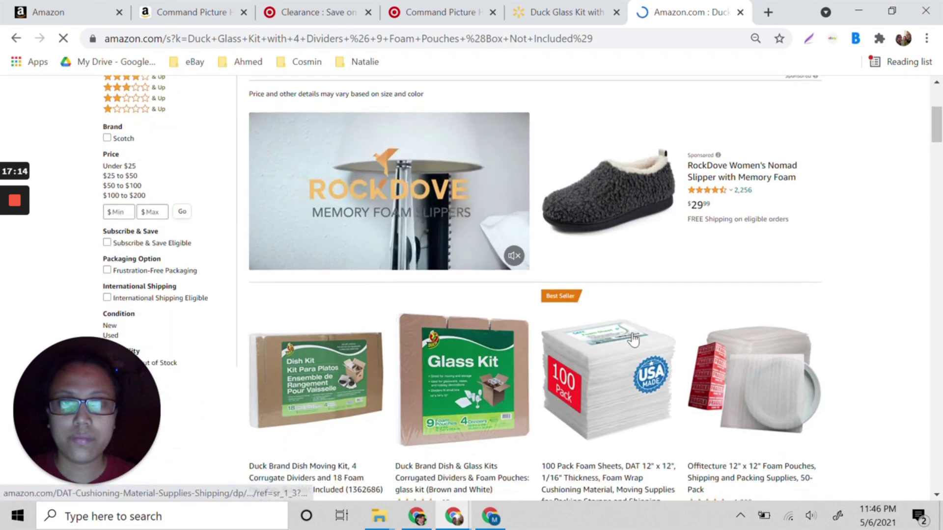
scroll(634, 339, "down", 4)
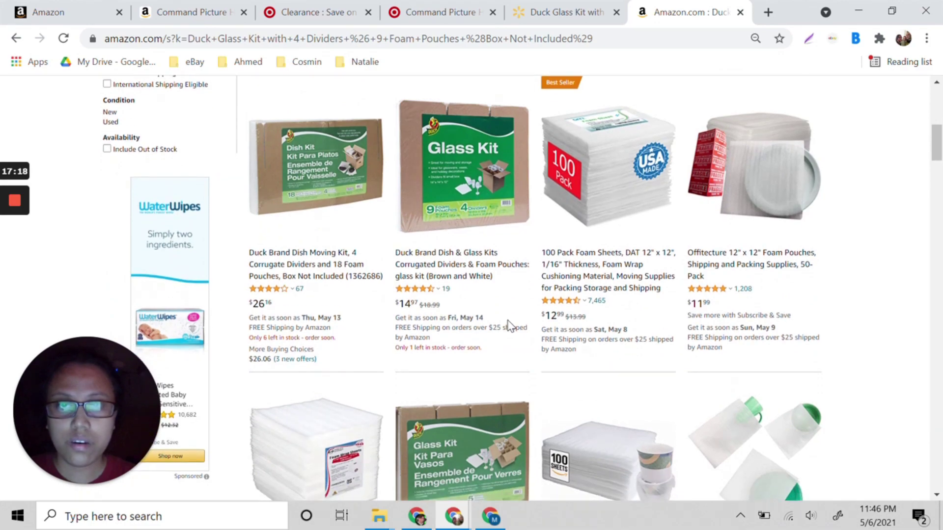
left_click(562, 7)
left_click(698, 12)
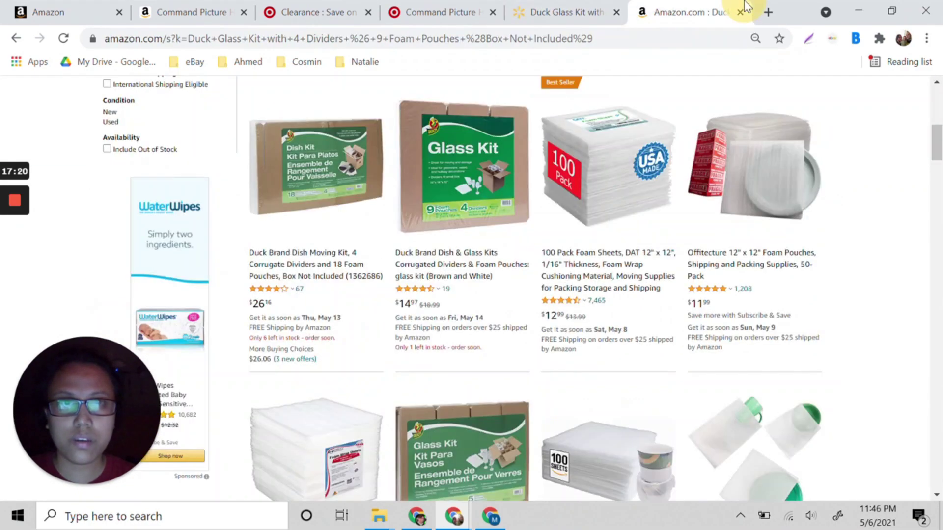
left_click(442, 273)
Check the Duck Glass Kit's Walmart price, set the BuyBotPro buy price to 7.97 and run the analysis.
left_click(581, 6)
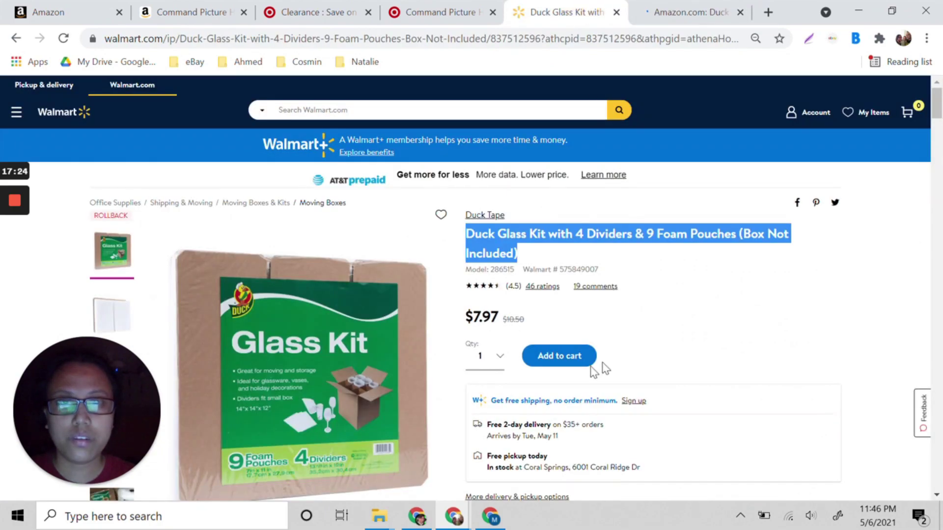
left_click(672, 6)
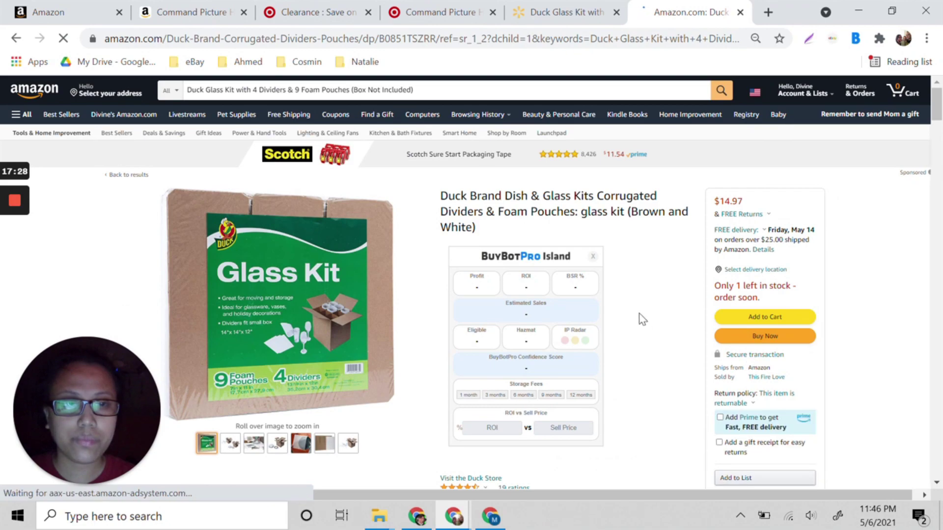
scroll(639, 317, "down", 1)
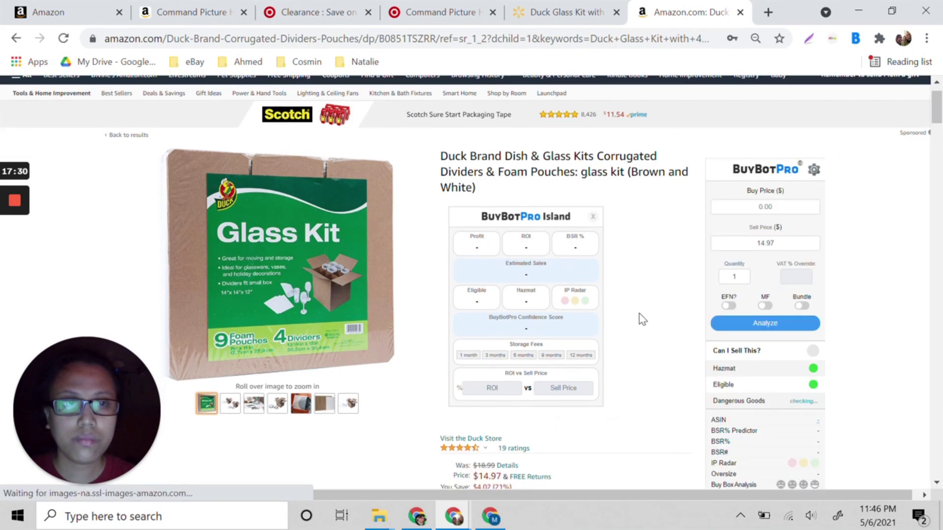
left_click(765, 206)
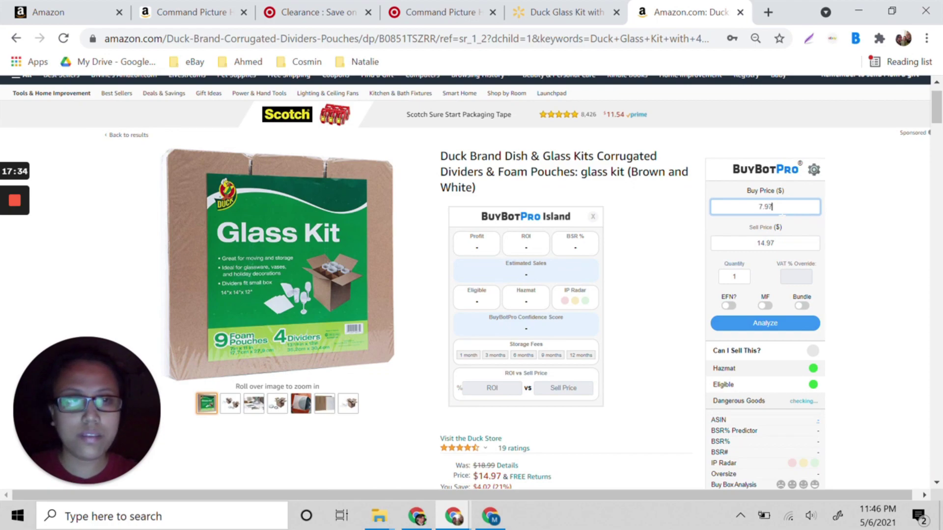
left_click(765, 325)
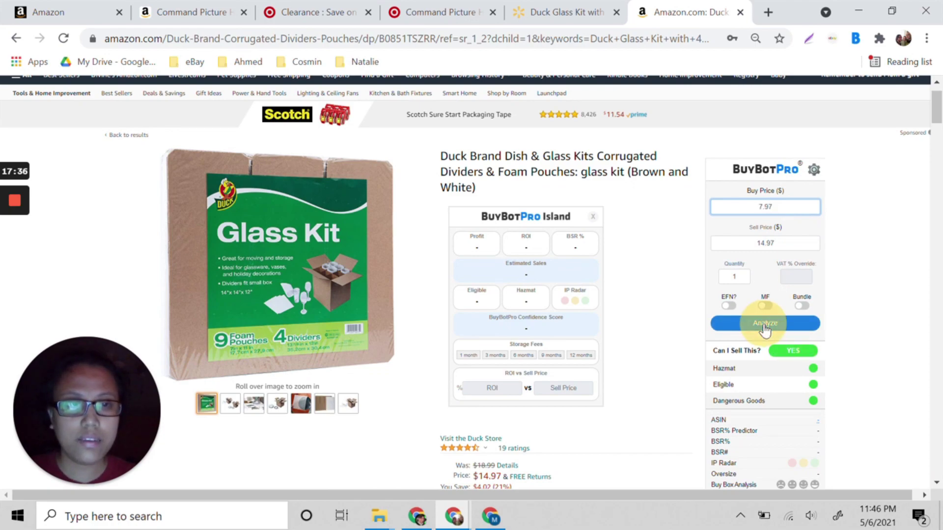
left_click(765, 325)
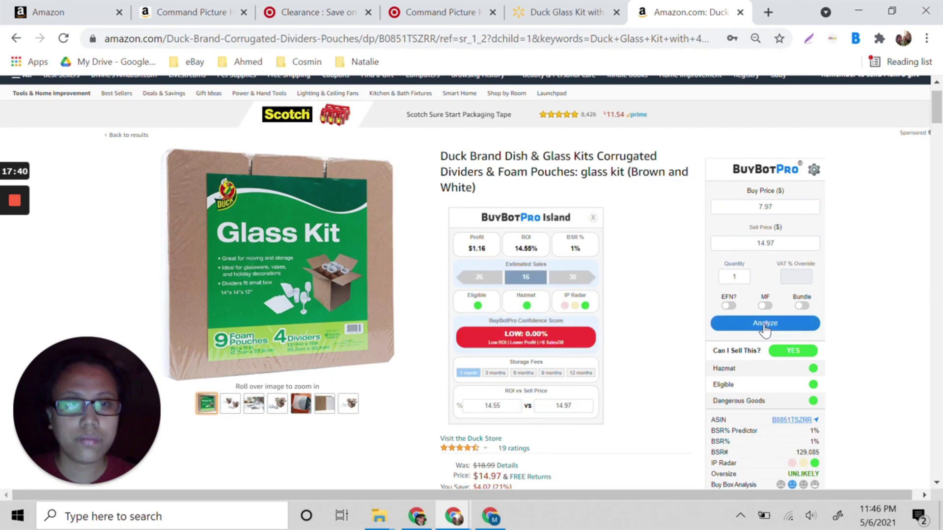
Review the Duck Glass Kit's BuyBotPro profit, ROI, confidence score, estimated sales and competing sellers' stock and prices.
scroll(765, 330, "down", 4)
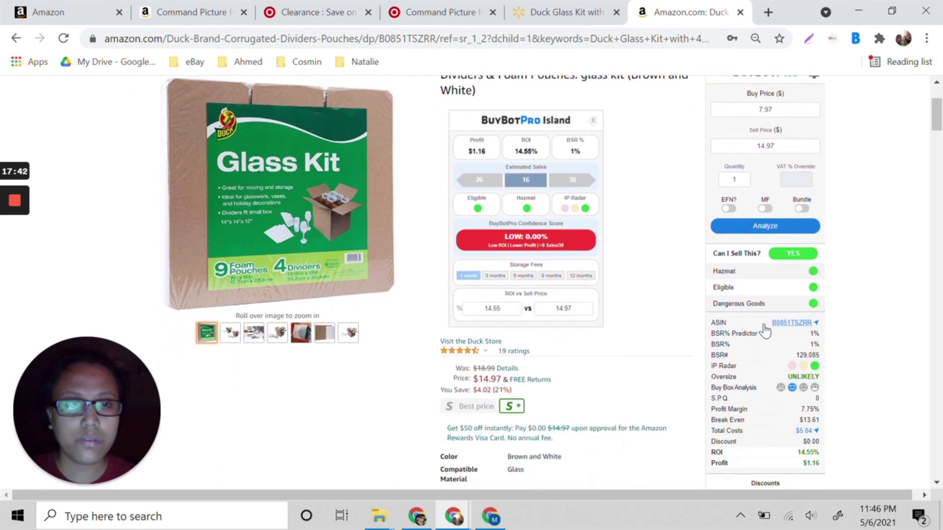
scroll(764, 330, "down", 1)
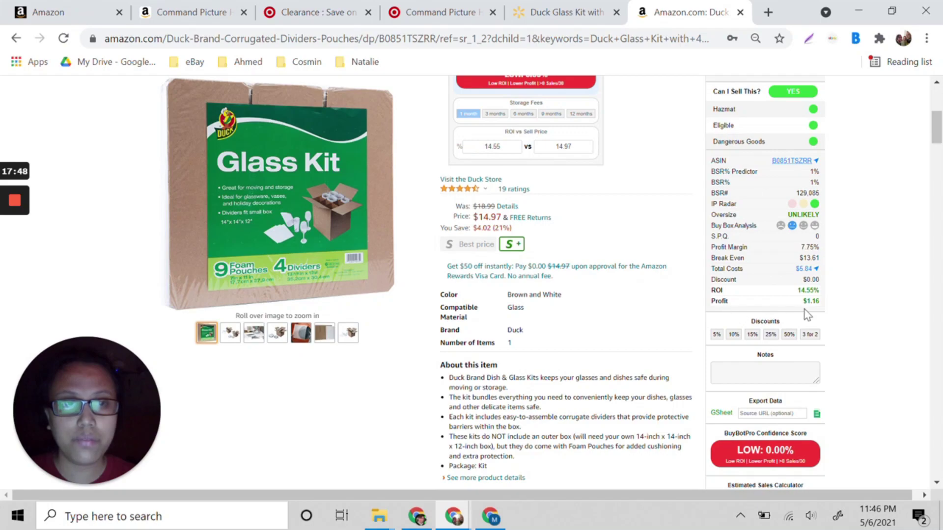
scroll(816, 311, "down", 2)
scroll(816, 311, "down", 5)
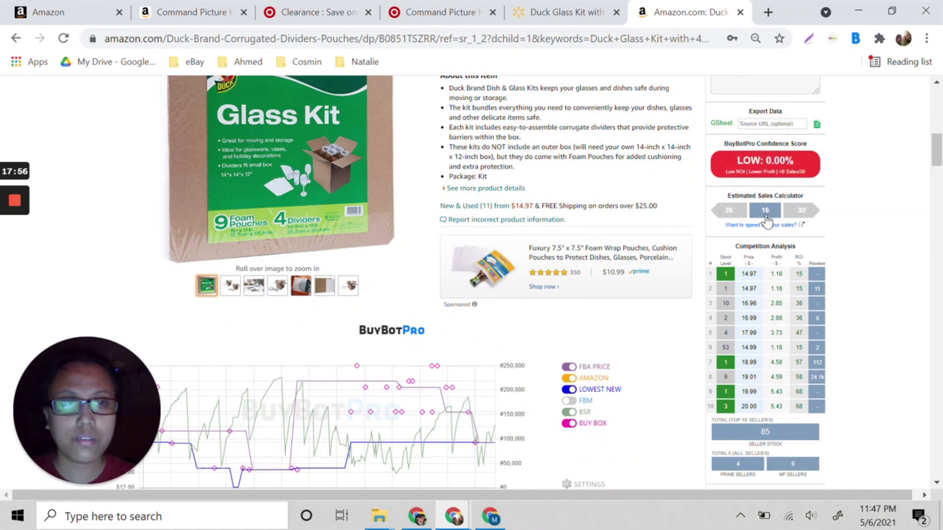
scroll(773, 242, "down", 1)
scroll(771, 240, "down", 1)
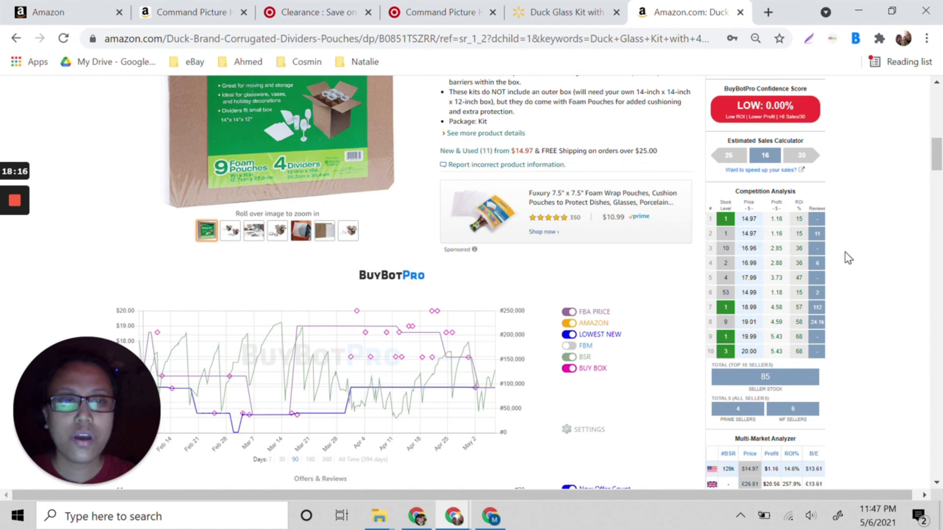
scroll(844, 252, "up", 1)
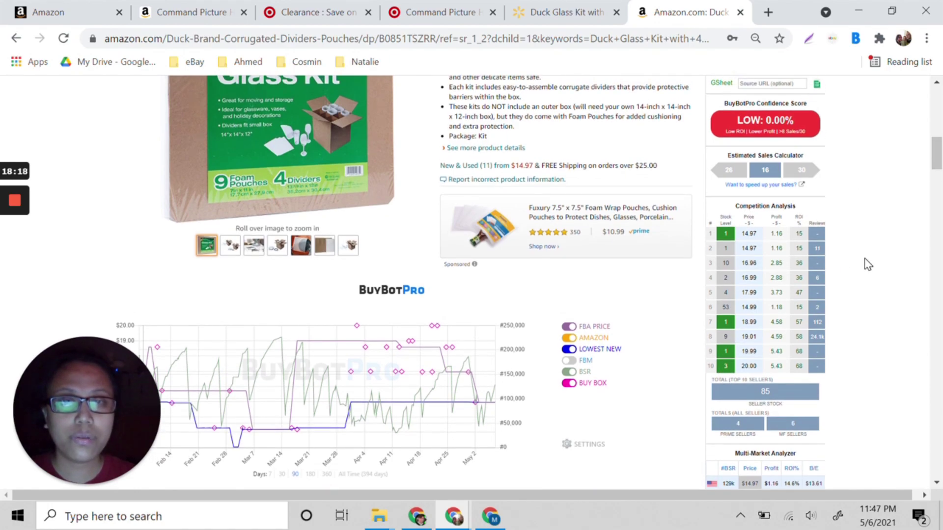
scroll(867, 264, "up", 1)
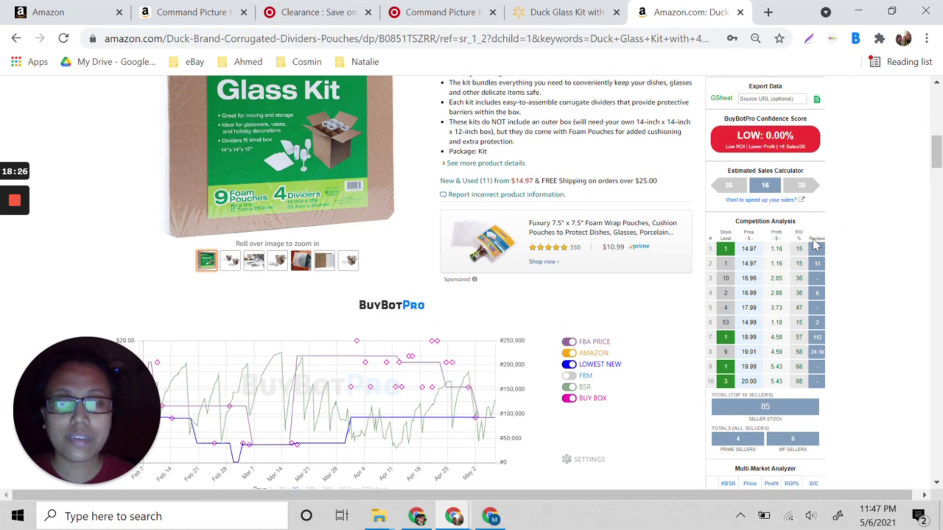
scroll(885, 271, "down", 1)
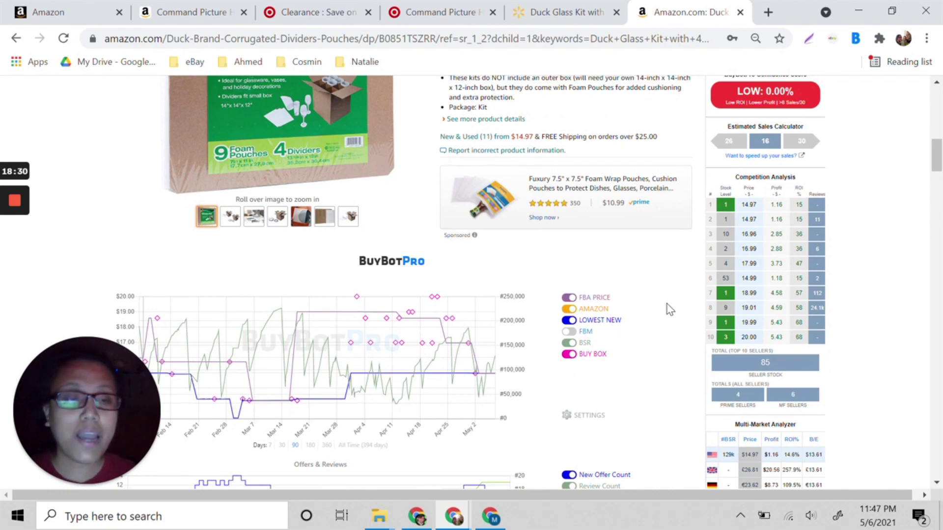
mouse_move(732, 302)
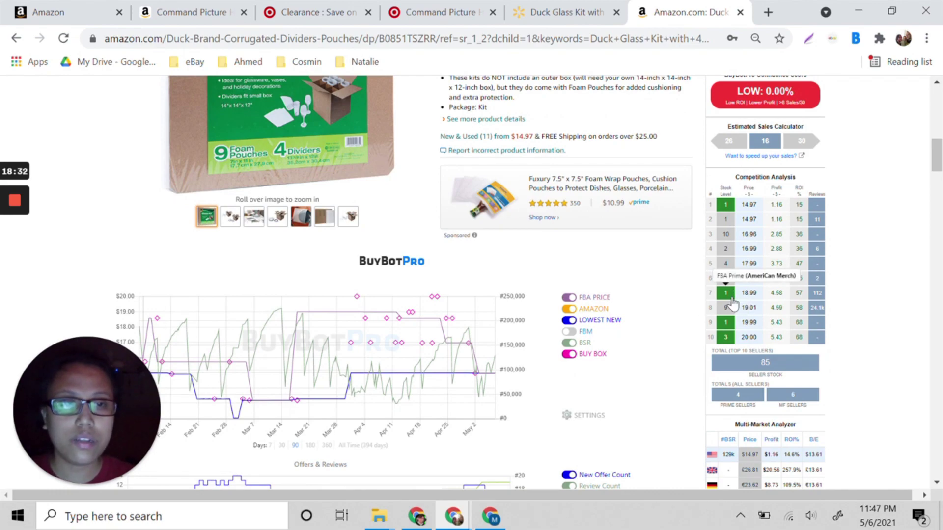
Recheck the Duck Glass Kit's eligibility and profit figures and examine its price, Buy Box and offer-count history charts.
scroll(752, 305, "up", 8)
scroll(753, 305, "up", 2)
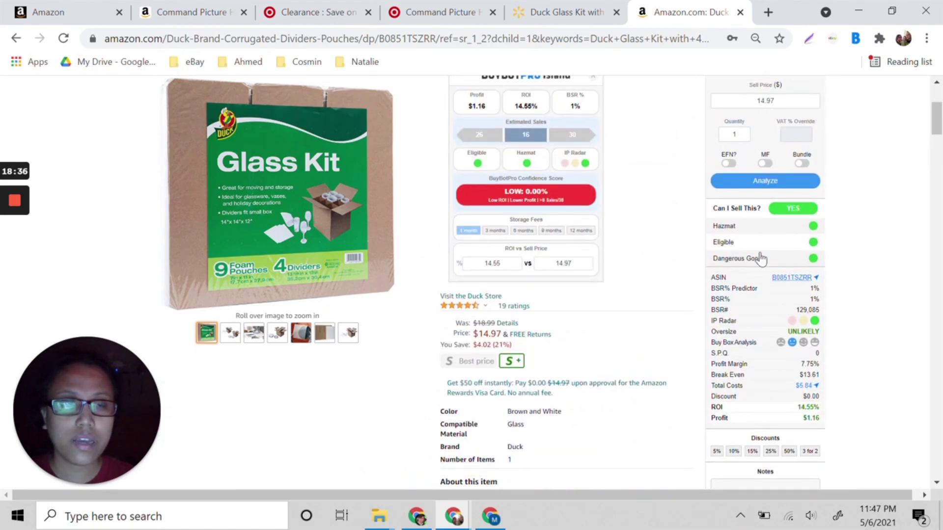
scroll(765, 341, "down", 15)
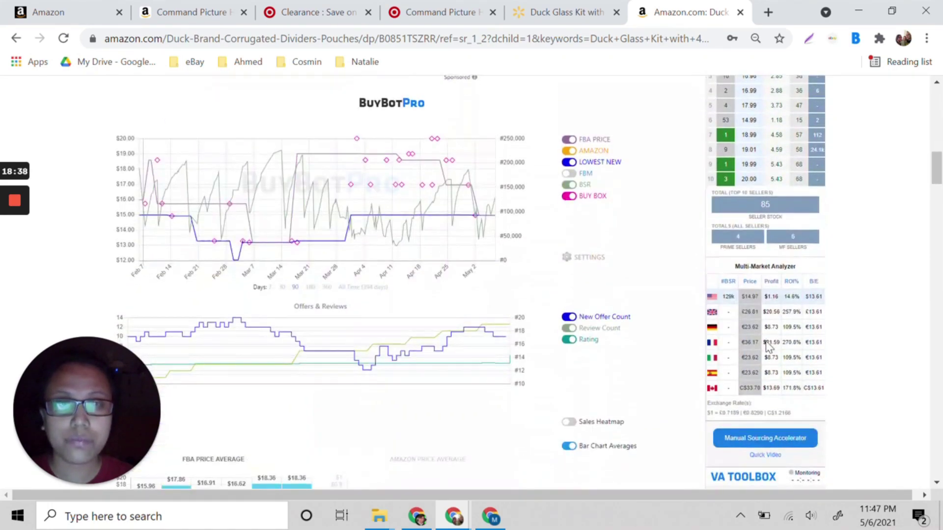
scroll(514, 267, "up", 1)
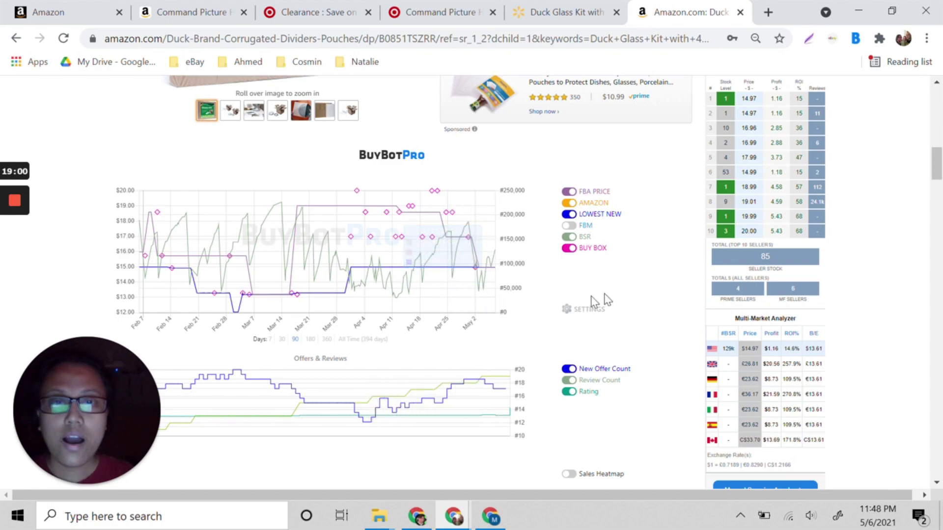
scroll(606, 298, "up", 2)
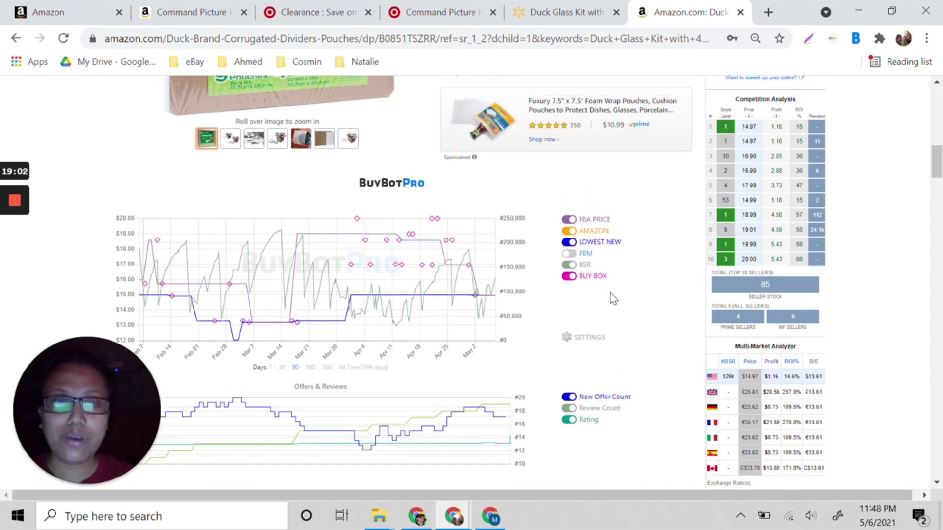
scroll(613, 298, "up", 1)
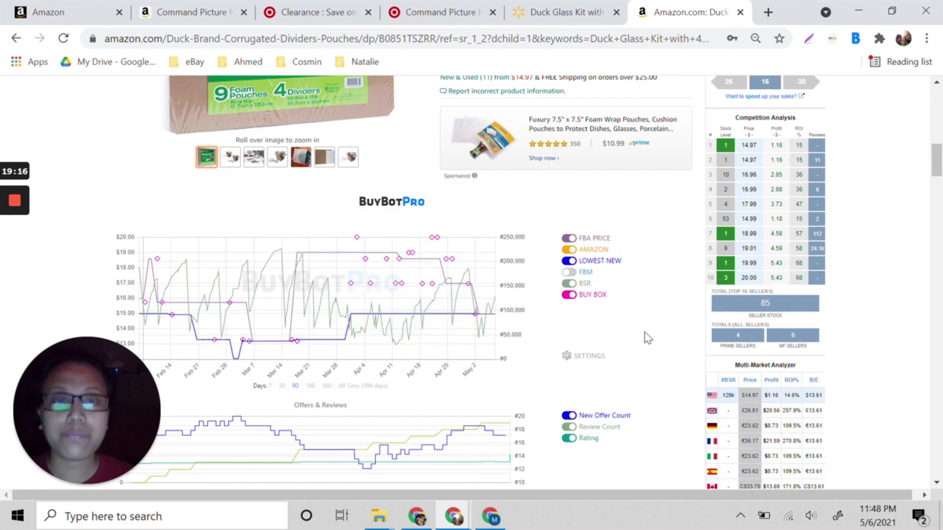
scroll(648, 337, "up", 5)
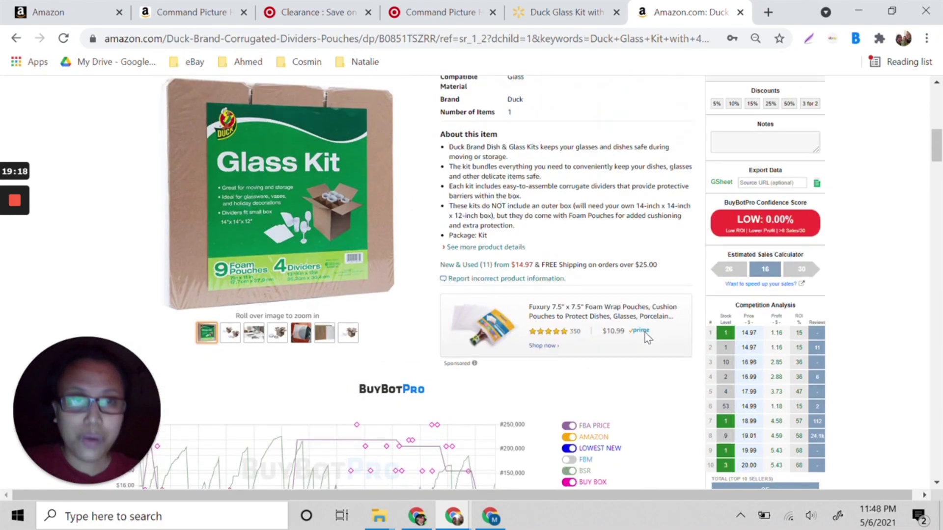
scroll(648, 338, "up", 6)
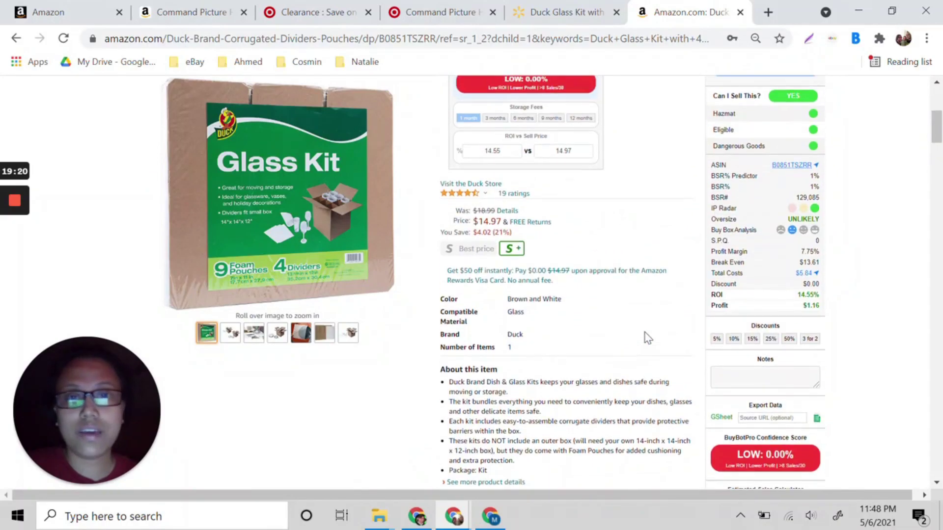
Compare the Duck Glass Kit's competing offers and price history chart with its overall BuyBotPro summary.
scroll(645, 332, "down", 11)
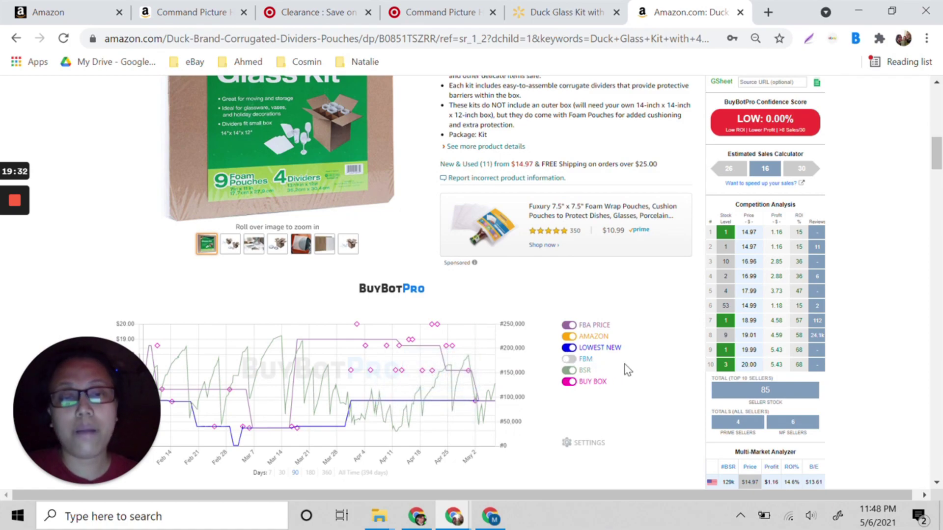
scroll(627, 369, "up", 2)
scroll(627, 369, "up", 2)
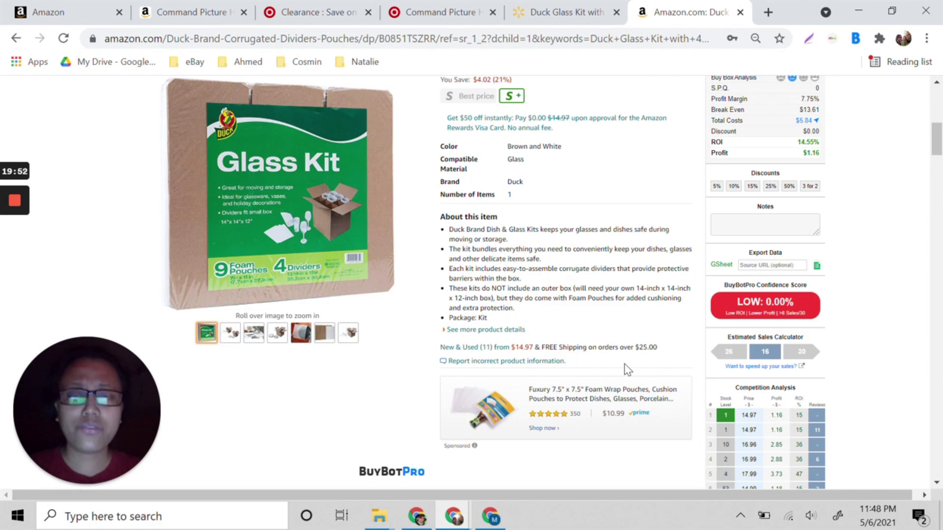
scroll(624, 363, "up", 3)
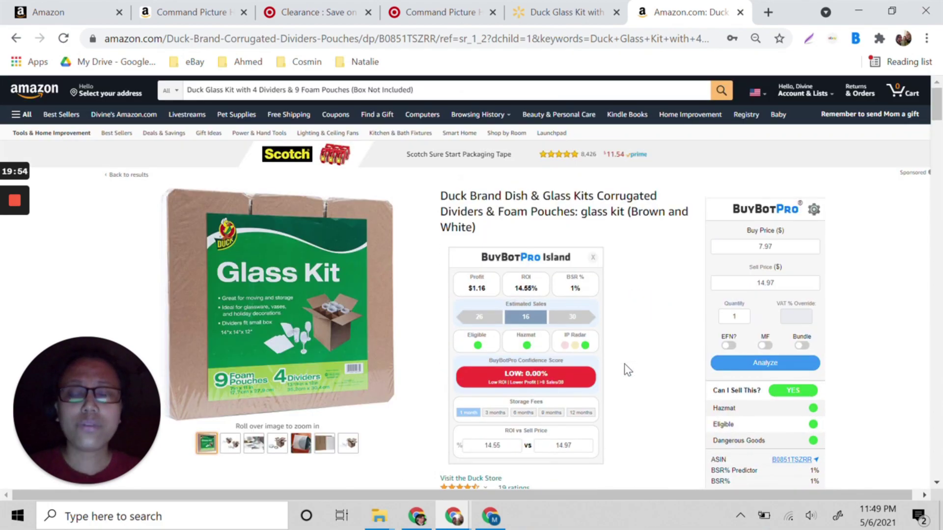
scroll(627, 370, "down", 1)
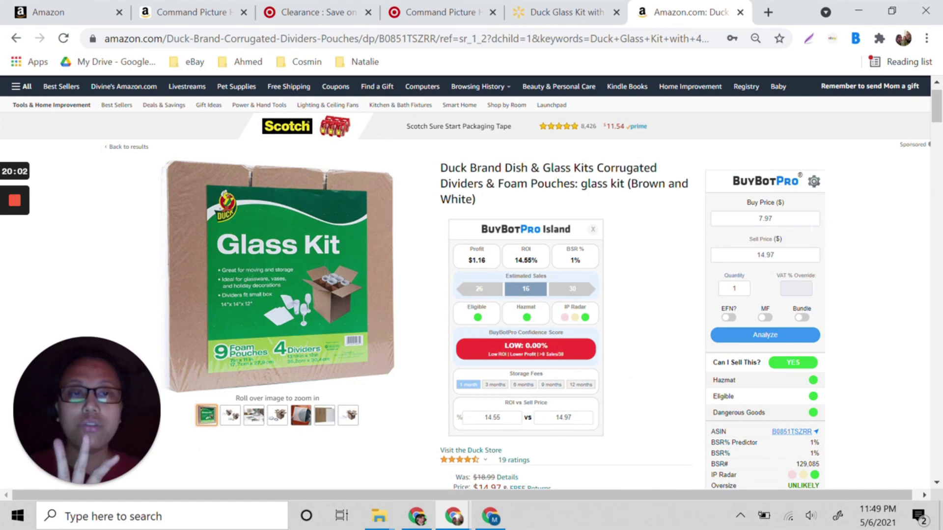
scroll(925, 313, "up", 1)
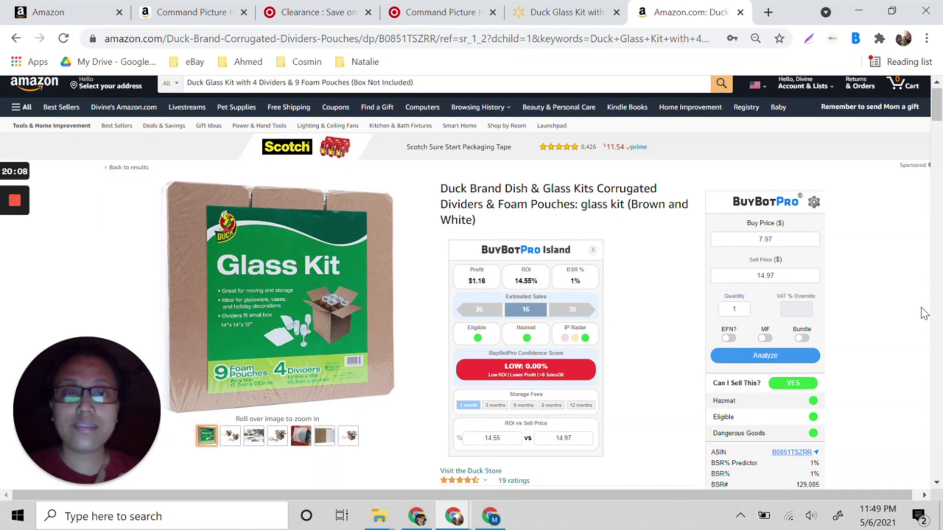
scroll(905, 300, "down", 1)
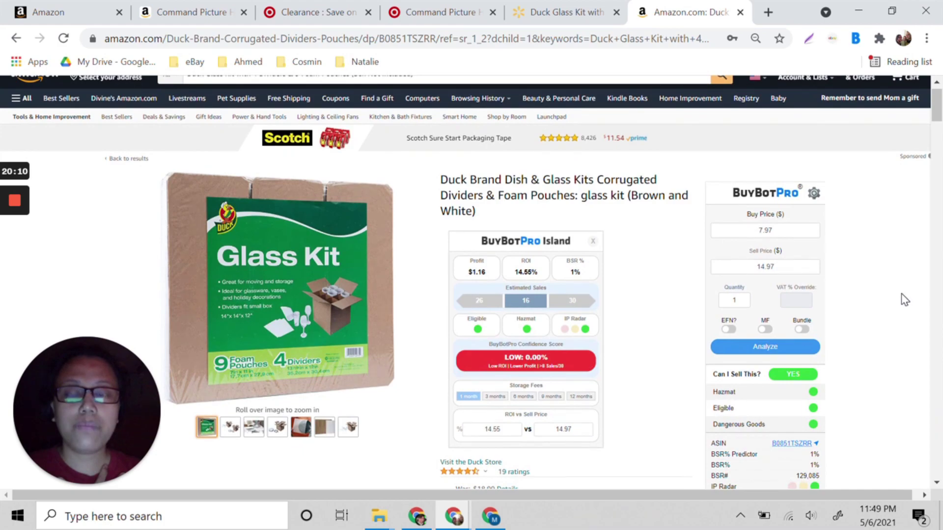